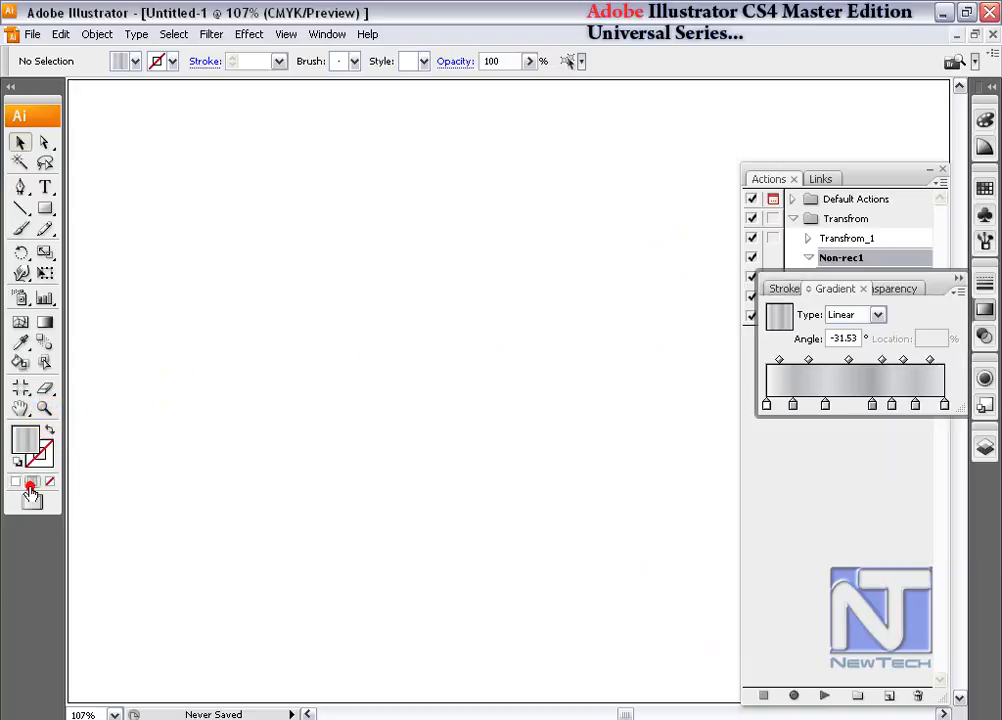
# Record into the Non-rec1 action the drawing of a gradient-filled rectangle and its move to the artboard's upper-left area
pyautogui.click(690, 287)
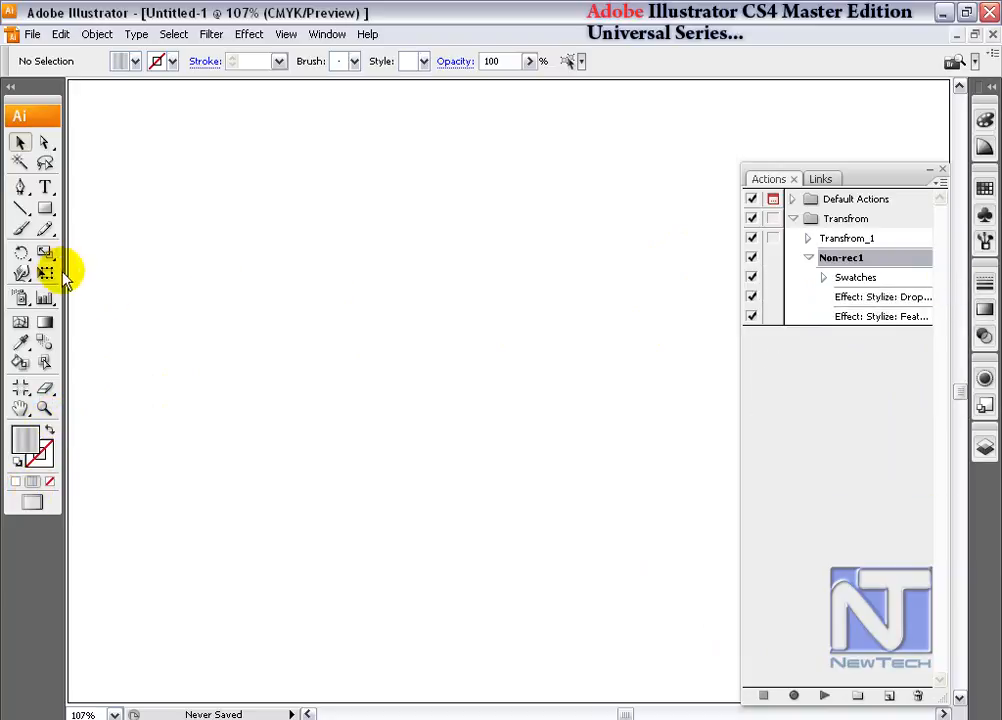
pyautogui.click(45, 208)
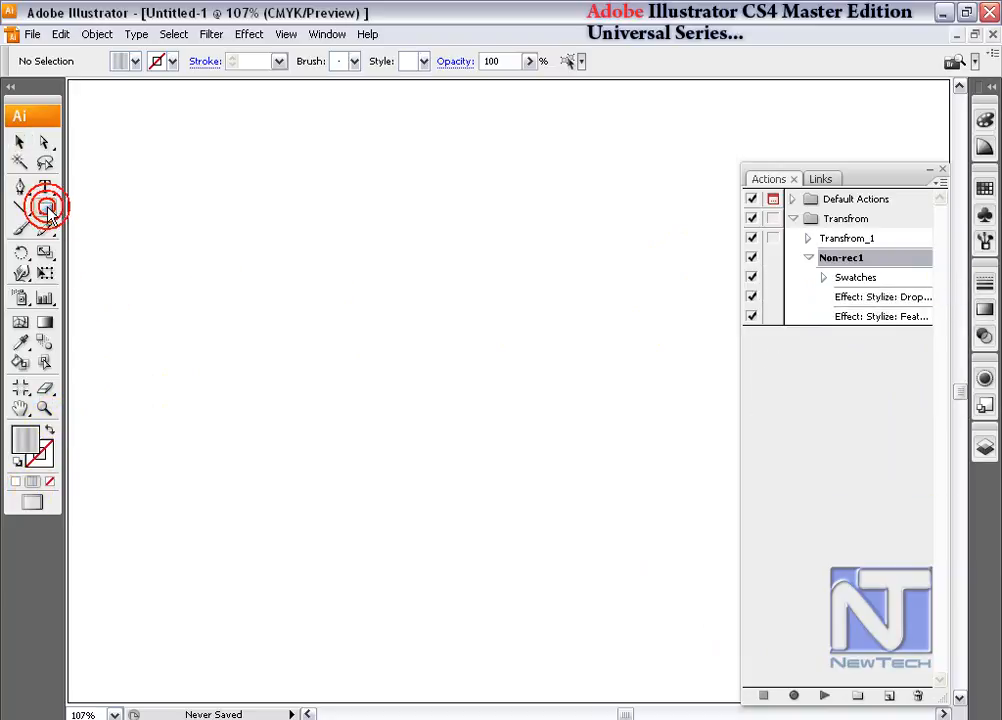
pyautogui.click(795, 696)
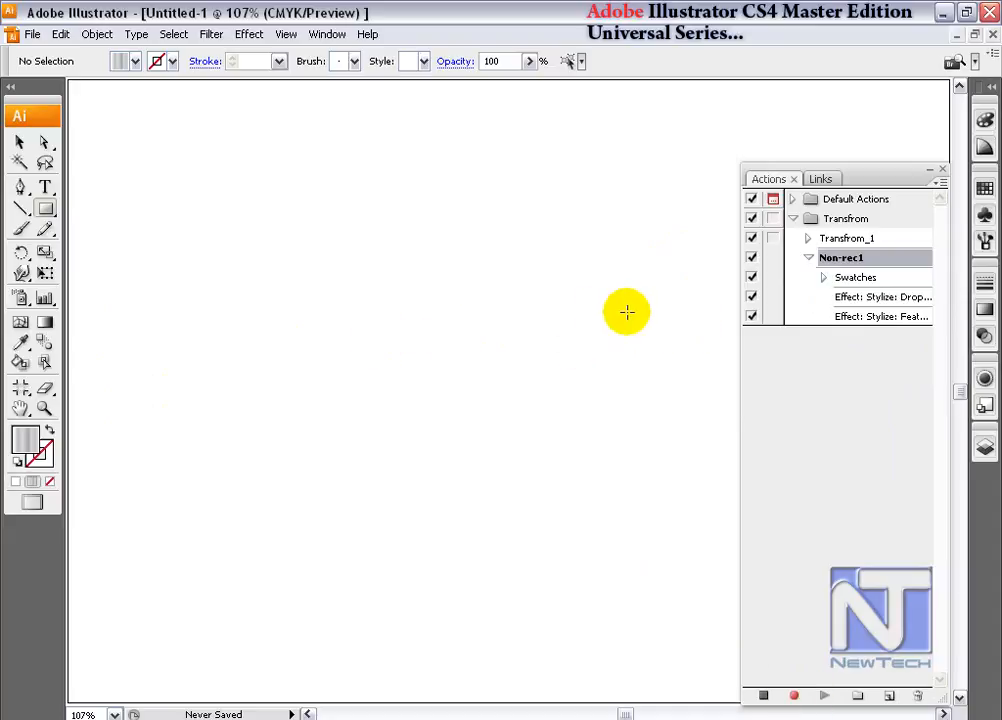
pyautogui.moveTo(256, 247)
pyautogui.mouseDown()
pyautogui.moveTo(472, 340)
pyautogui.moveTo(553, 411)
pyautogui.mouseUp()
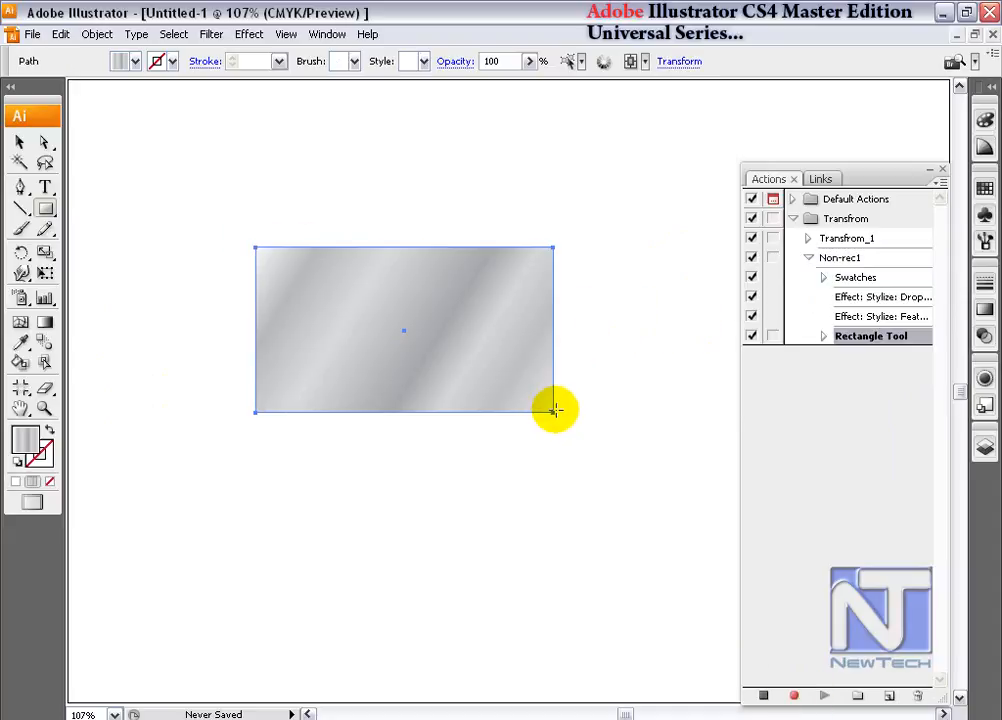
pyautogui.click(21, 145)
pyautogui.moveTo(420, 357); pyautogui.dragTo(268, 231)
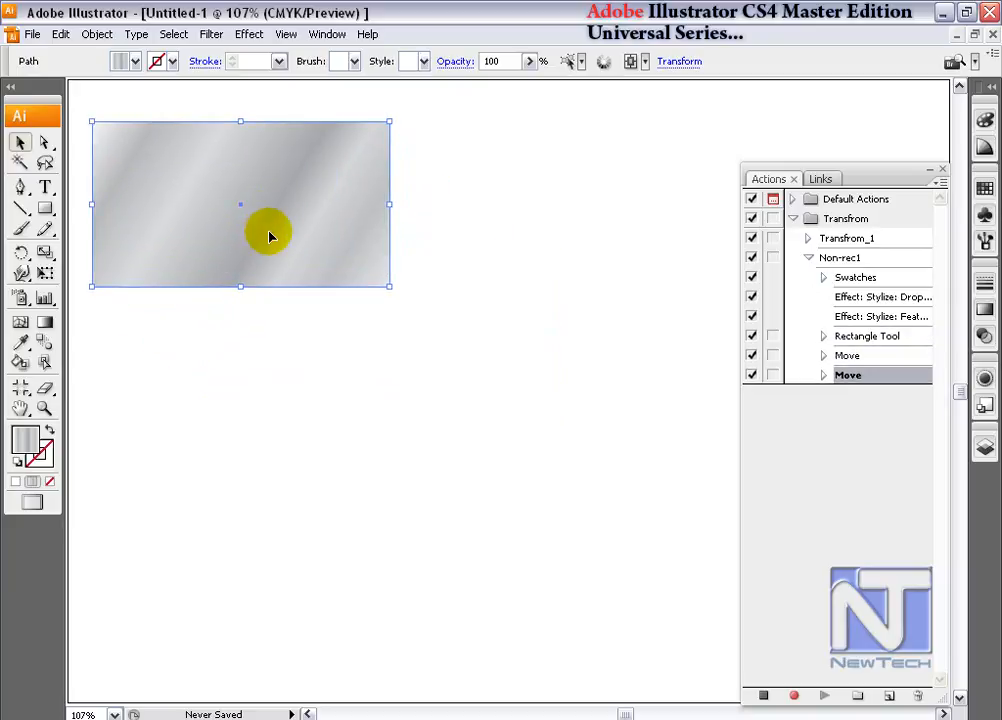
# Reorder Non-rec1 so the Rectangle Tool and two Move steps come first, and delete the Swatches step
pyautogui.click(860, 337)
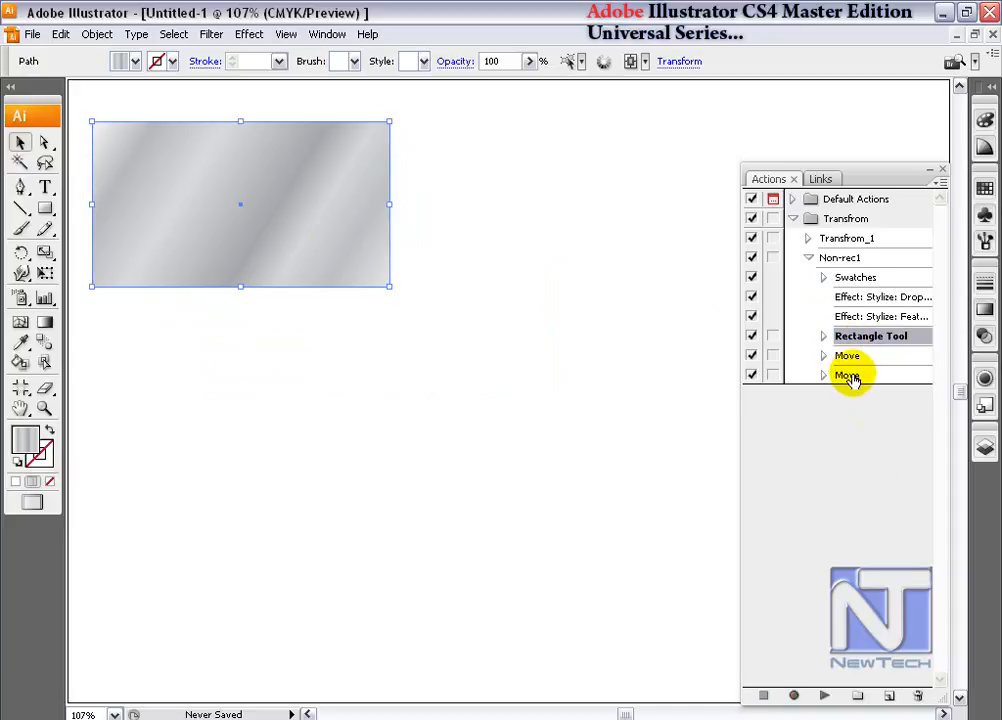
pyautogui.keyDown('shift'); pyautogui.click(849, 376); pyautogui.keyUp('shift')
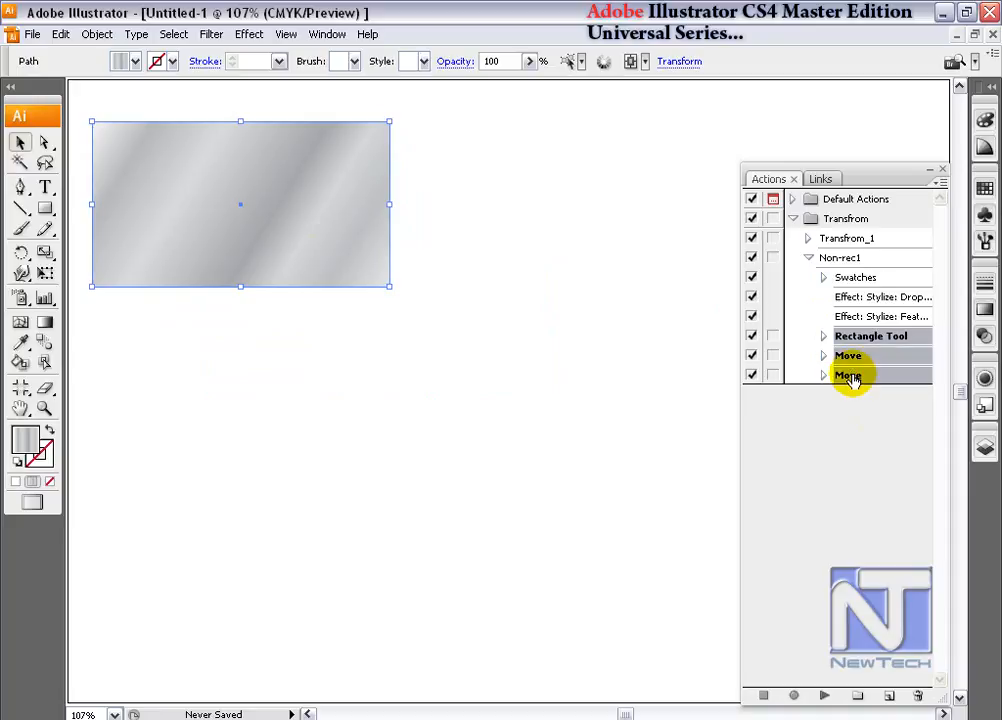
pyautogui.moveTo(866, 331); pyautogui.dragTo(857, 277)
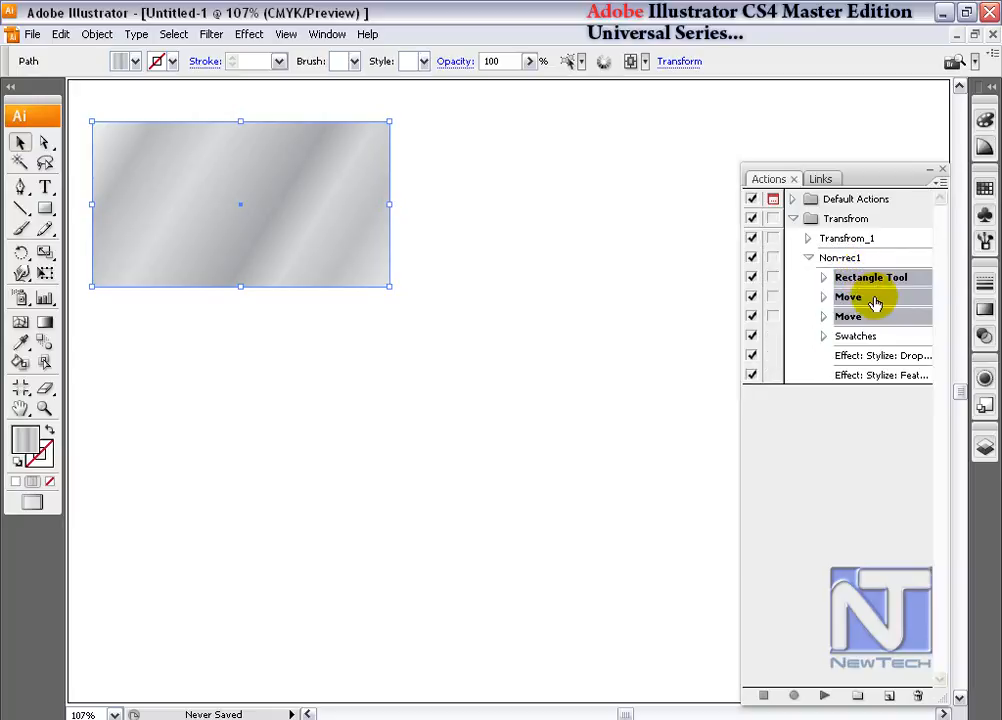
pyautogui.moveTo(857, 338); pyautogui.dragTo(916, 697)
# Delete the rectangle from the artboard and play Non-rec1, accepting its Drop Shadow settings
pyautogui.click(308, 243)
pyautogui.press('Delete')
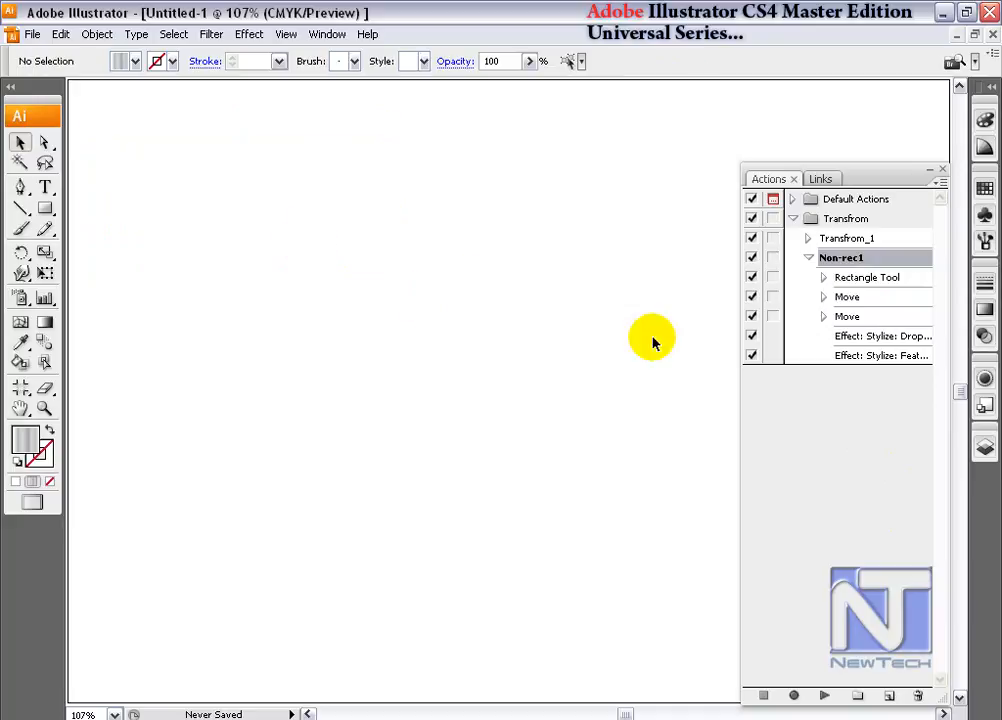
pyautogui.click(824, 695)
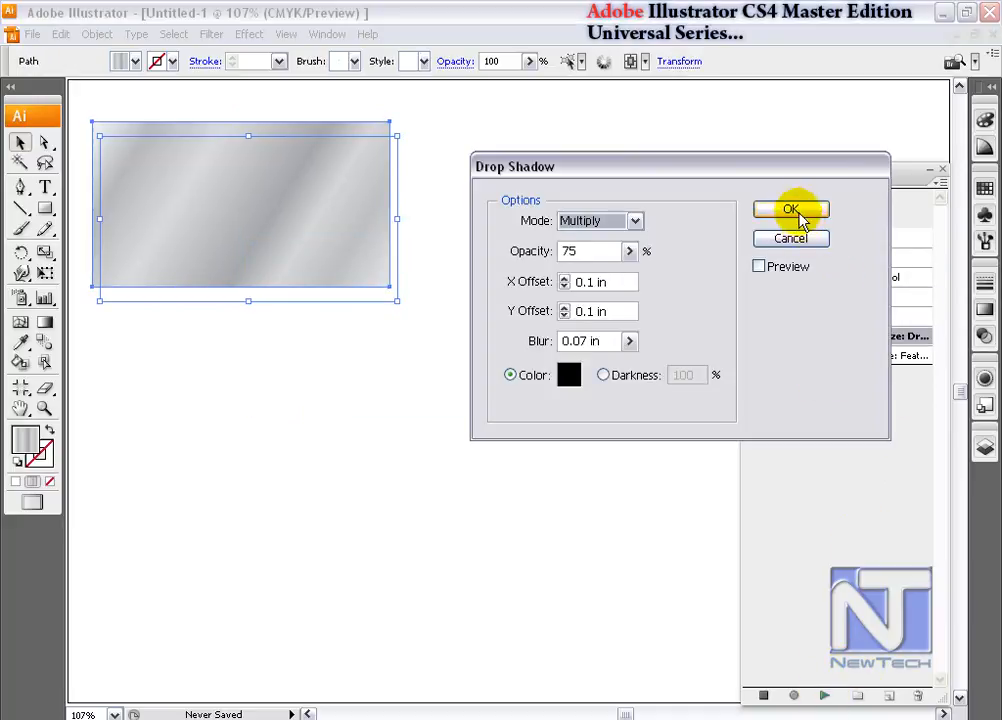
pyautogui.click(798, 212)
pyautogui.click(679, 230)
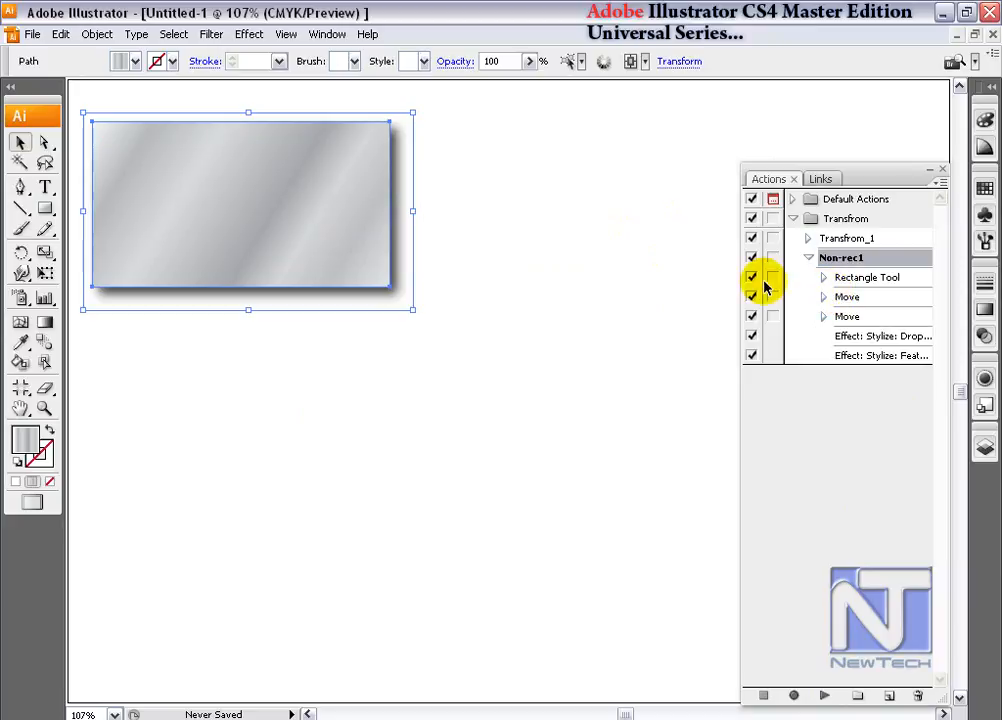
# Disable the Feather step in Non-rec1 and record three duplicates of the rectangle arranged with it in a two-by-two grid
pyautogui.click(890, 357)
pyautogui.click(752, 356)
pyautogui.click(794, 695)
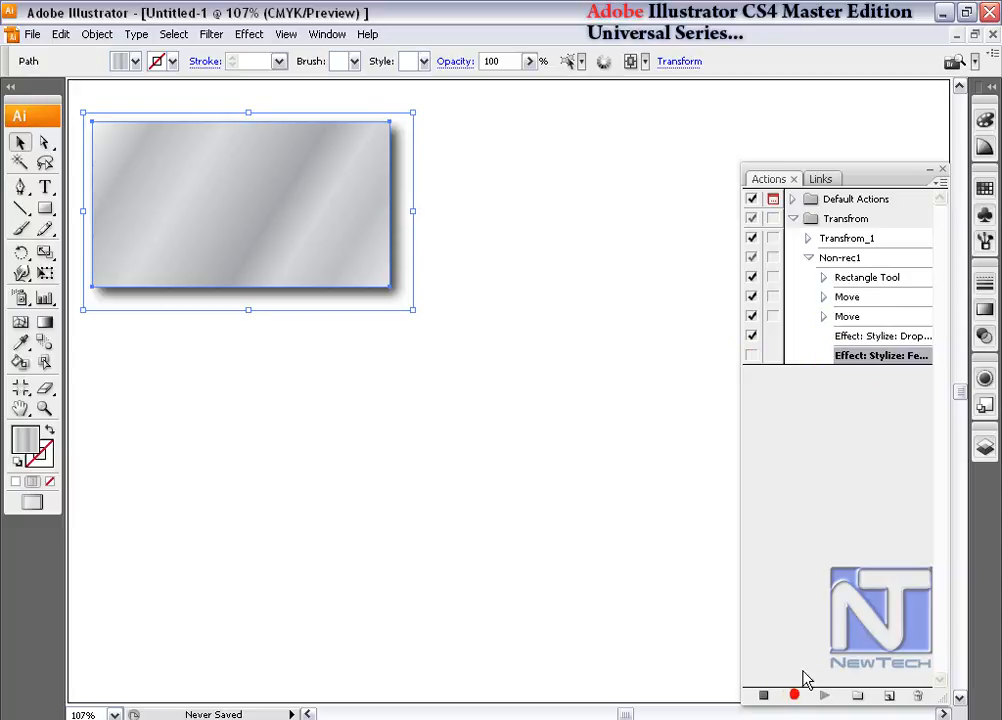
pyautogui.moveTo(286, 224); pyautogui.dragTo(638, 231)
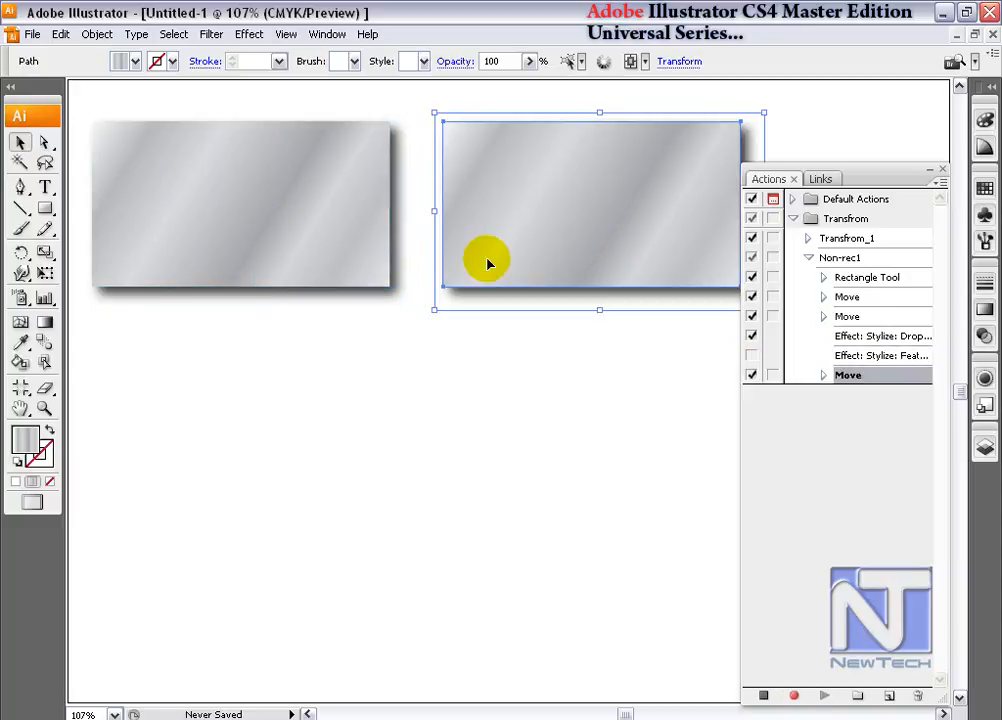
pyautogui.moveTo(538, 220); pyautogui.dragTo(243, 426)
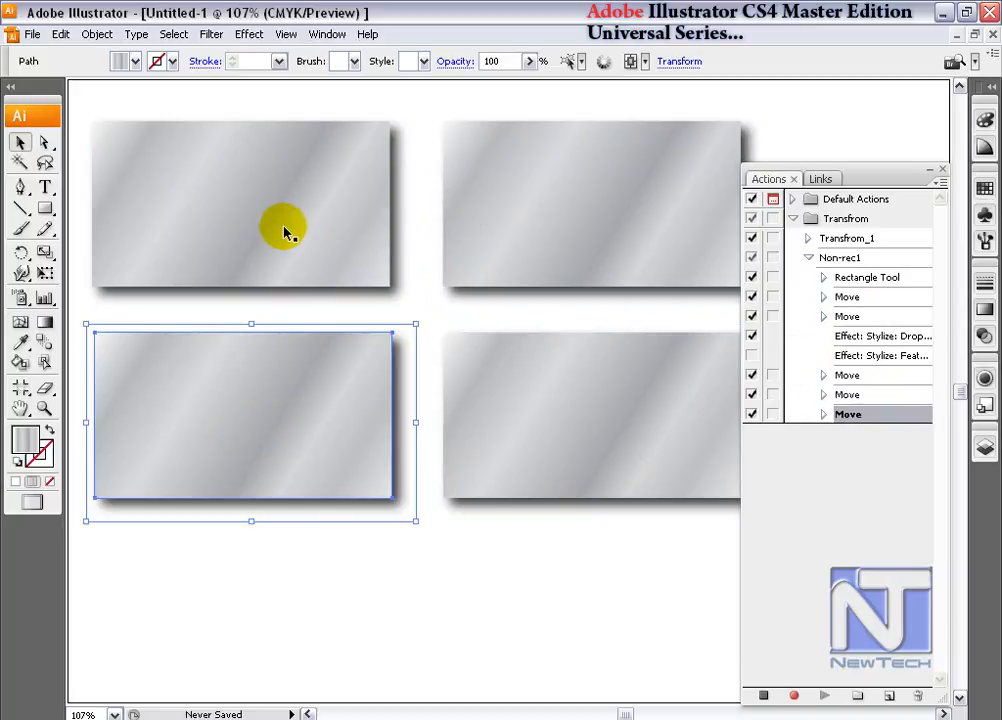
pyautogui.click(764, 695)
# Move the three newly recorded Move steps ahead of the Drop Shadow step in Non-rec1
pyautogui.keyDown('shift'); pyautogui.click(862, 377); pyautogui.keyUp('shift')
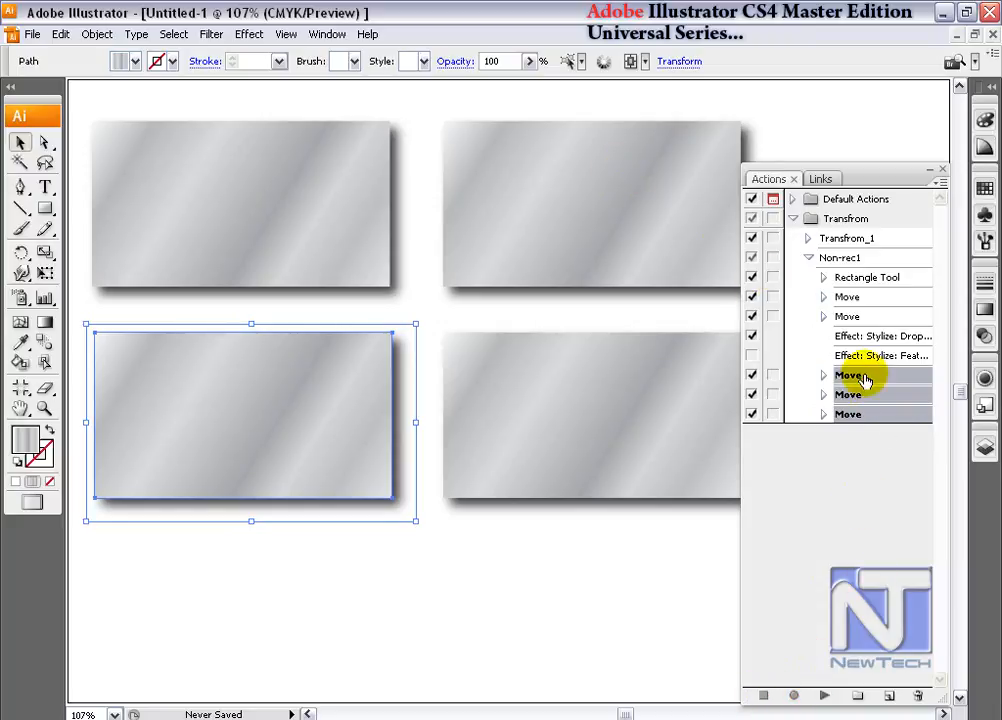
pyautogui.moveTo(848, 383); pyautogui.dragTo(850, 320)
# Delete all four rectangles and play Non-rec1, accepting the Drop Shadow settings with preview enabled
pyautogui.moveTo(615, 582); pyautogui.dragTo(157, 228)
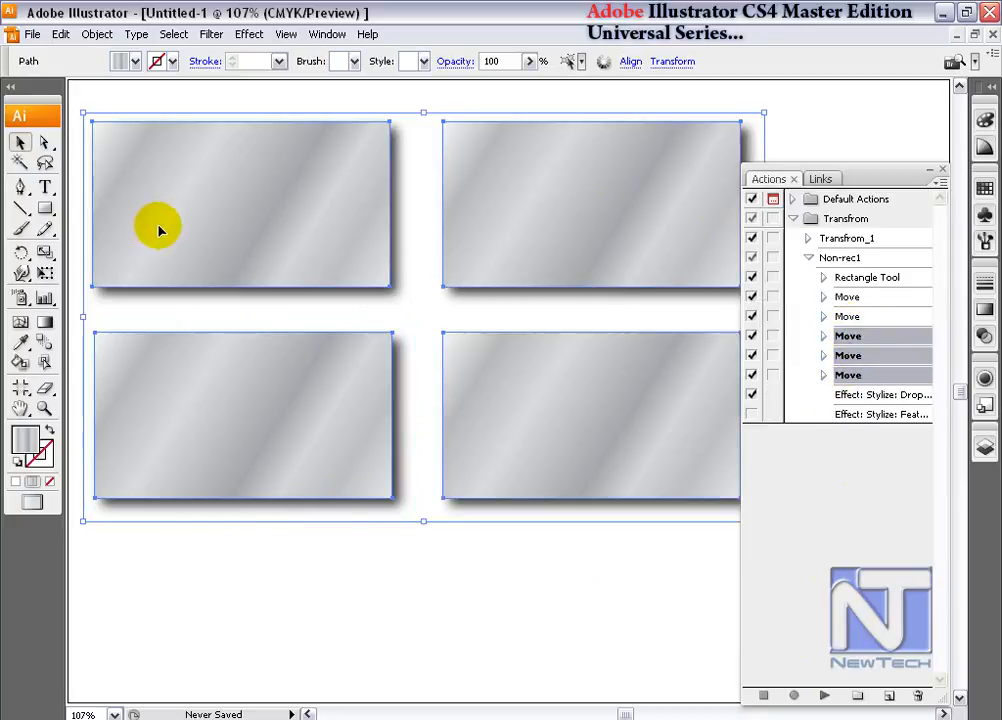
pyautogui.press('Delete')
pyautogui.click(824, 695)
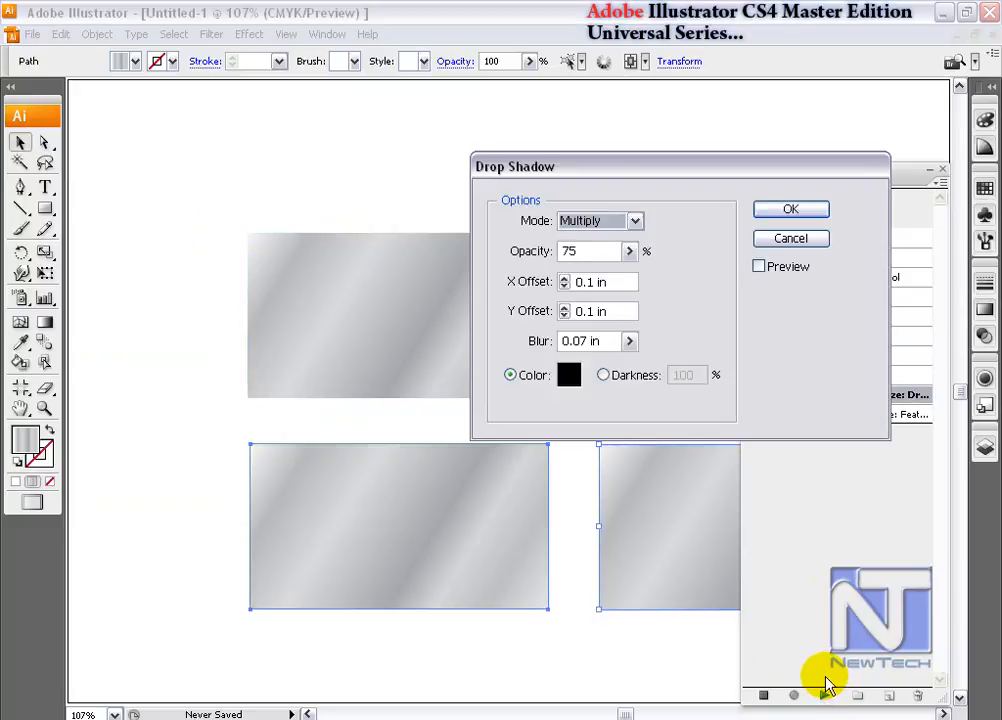
pyautogui.click(790, 268)
pyautogui.click(799, 212)
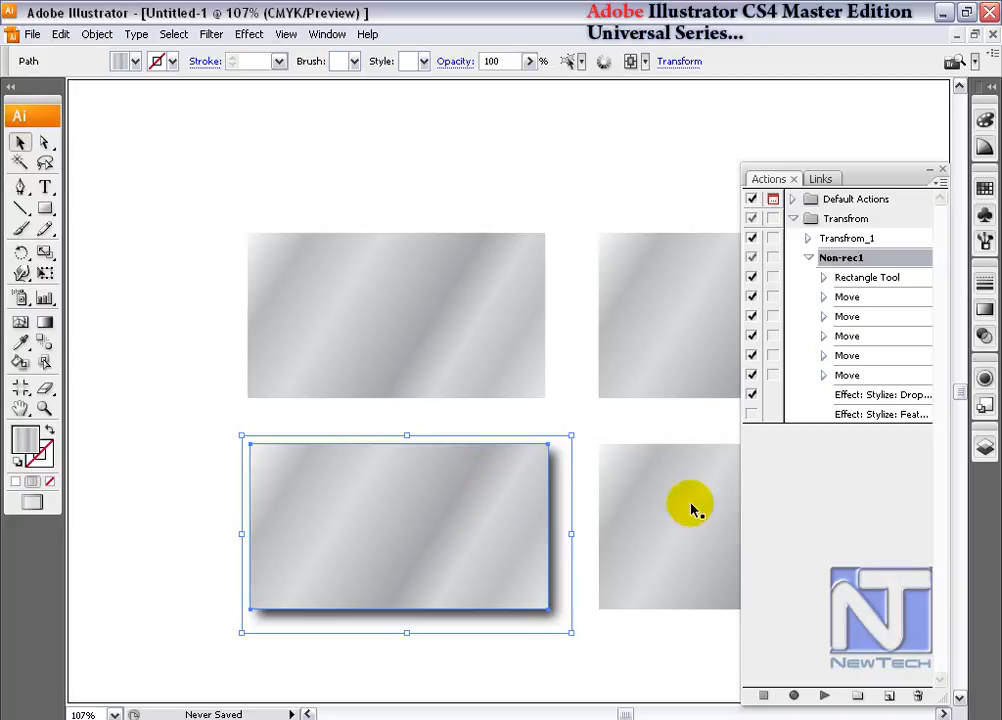
# Place the Drop Shadow step before the last three Move steps and play Non-rec1 on the emptied artboard, accepting the shadow settings
pyautogui.click(888, 401)
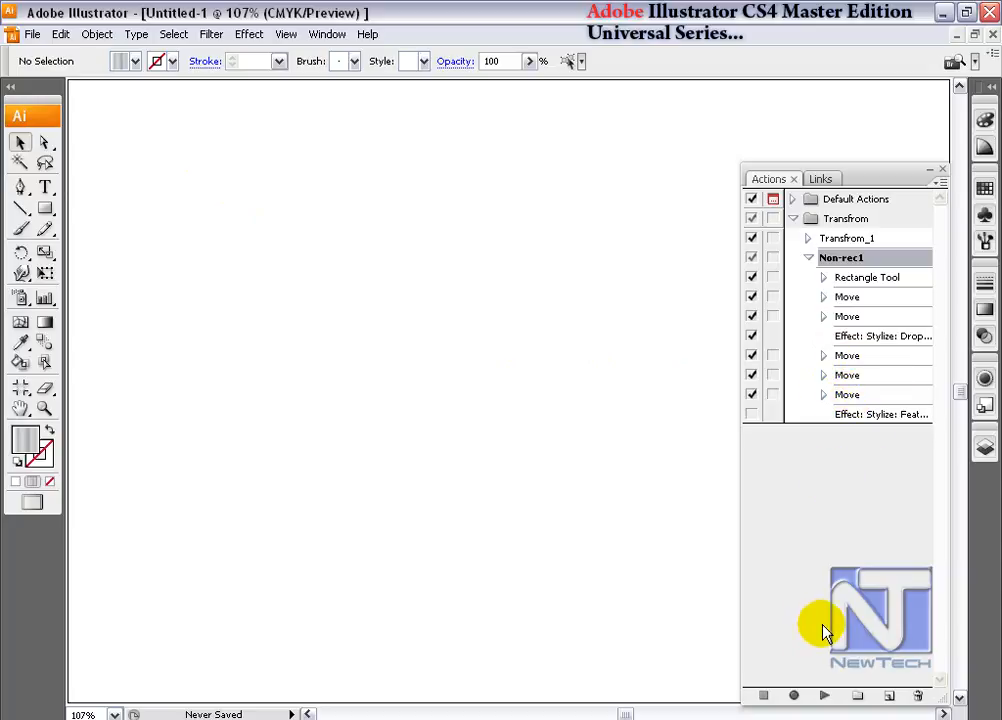
pyautogui.click(824, 695)
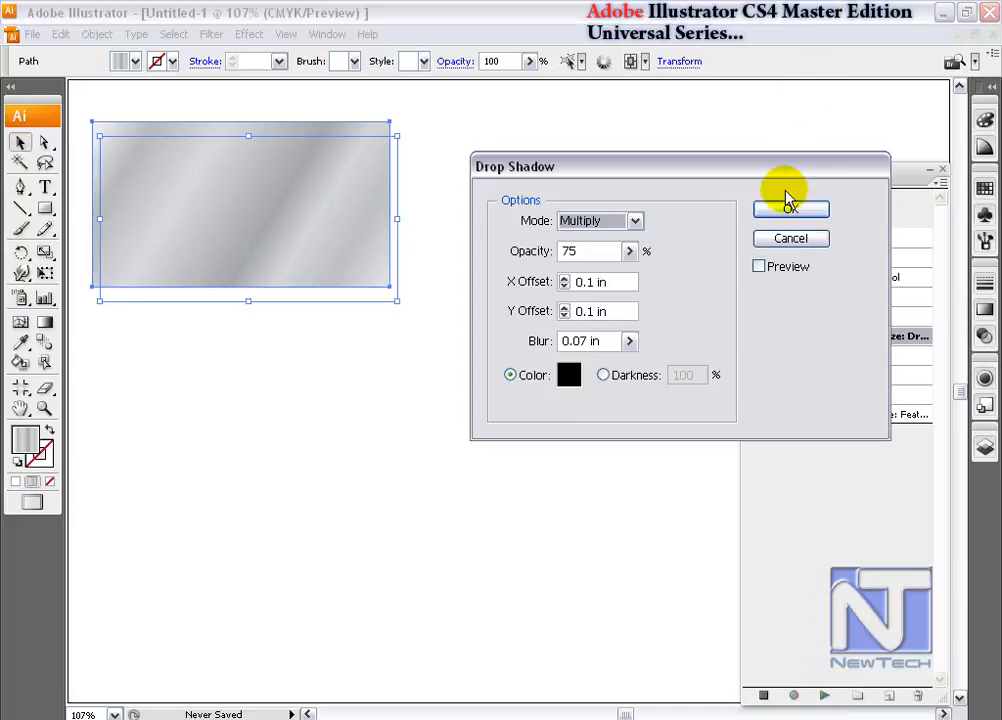
pyautogui.click(790, 209)
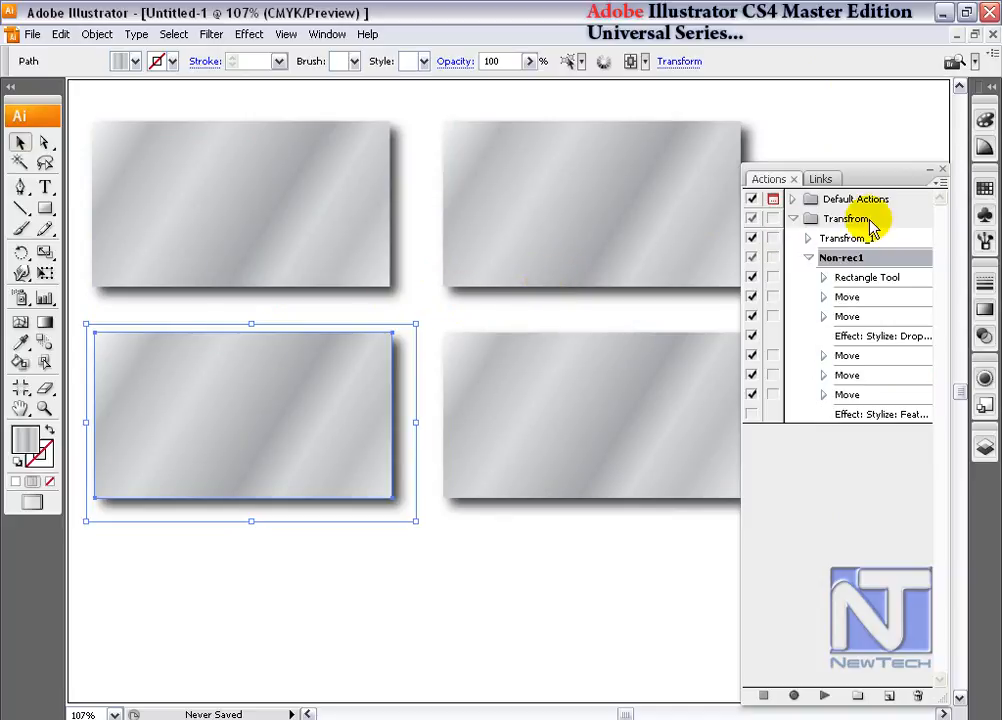
# Insert a Stop into Non-rec1 with the message "If you continue your actions Please press Countinue or Stop." and place it before Drop Shadow
pyautogui.moveTo(903, 179); pyautogui.dragTo(940, 101)
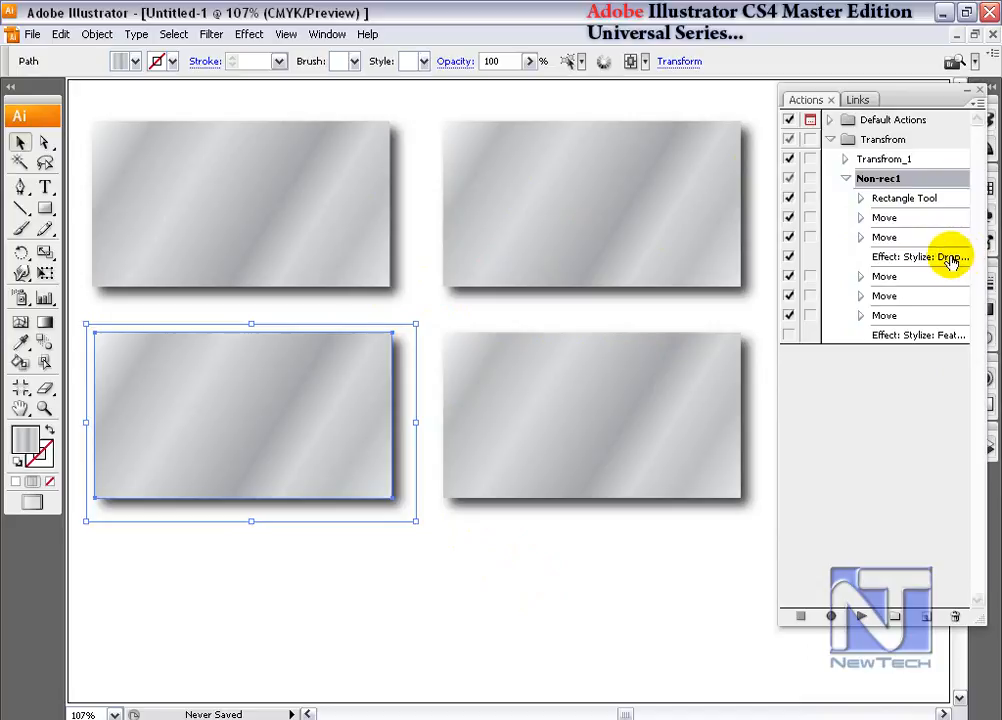
pyautogui.click(978, 104)
pyautogui.click(785, 472)
pyautogui.click(978, 104)
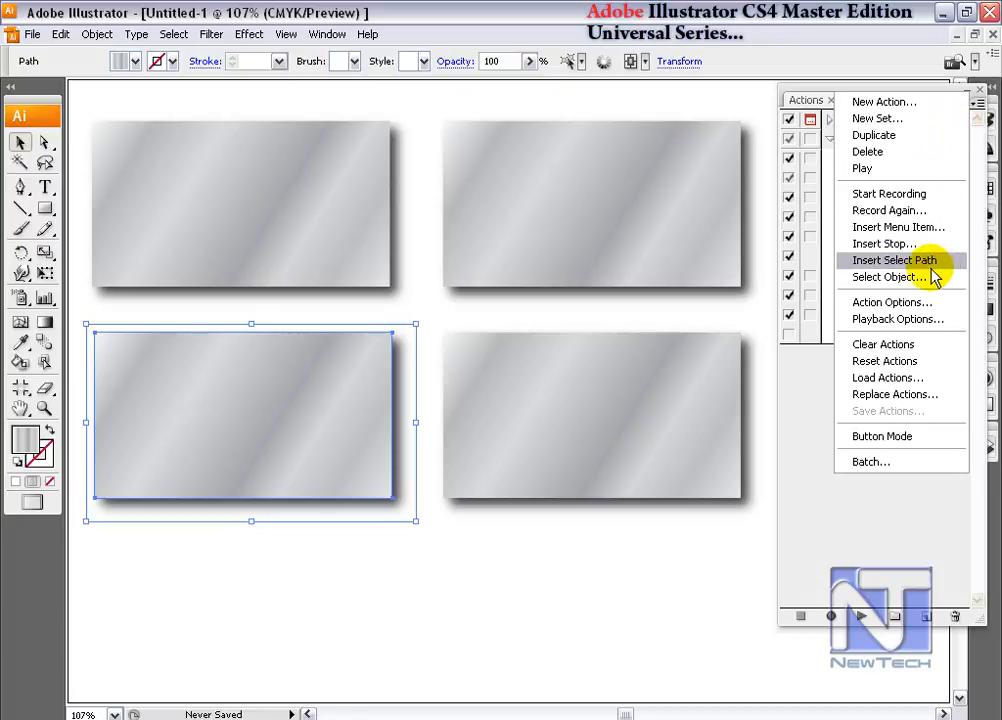
pyautogui.click(886, 244)
pyautogui.moveTo(600, 292)
pyautogui.mouseDown()
pyautogui.moveTo(559, 418)
pyautogui.moveTo(568, 425)
pyautogui.mouseUp()
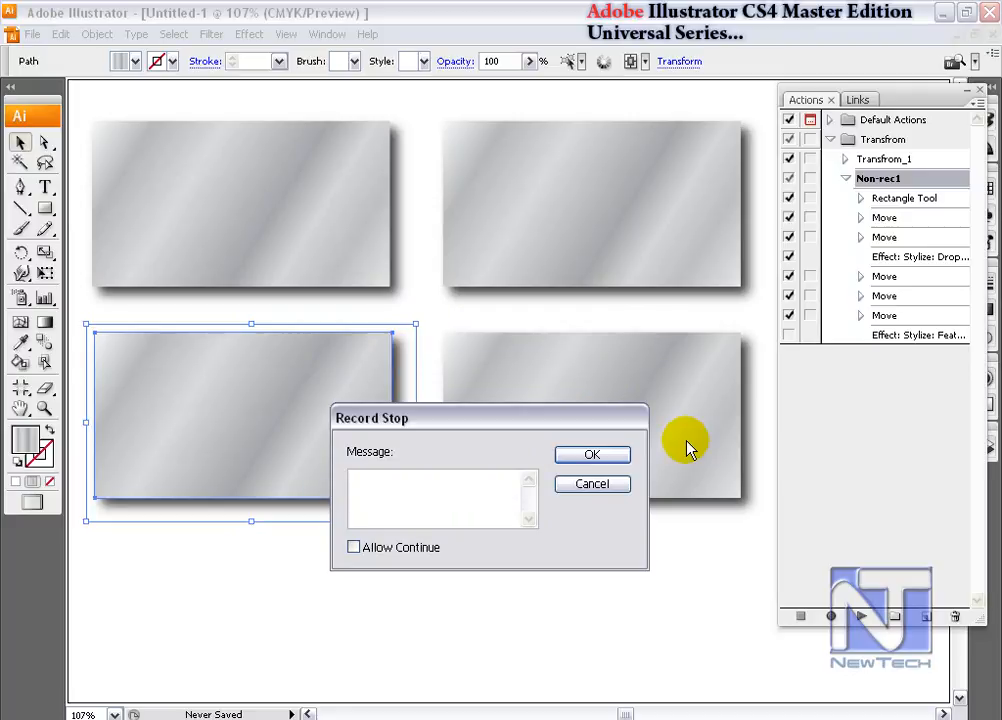
pyautogui.write('If you continue your actions Please press Countinue or Stop.')
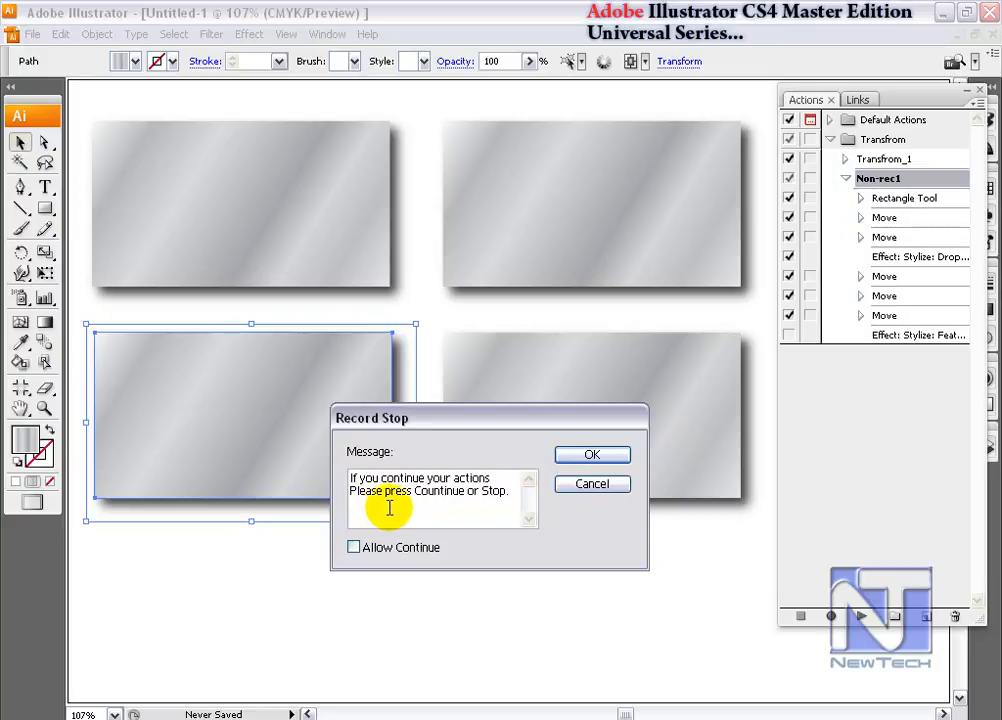
pyautogui.click(591, 456)
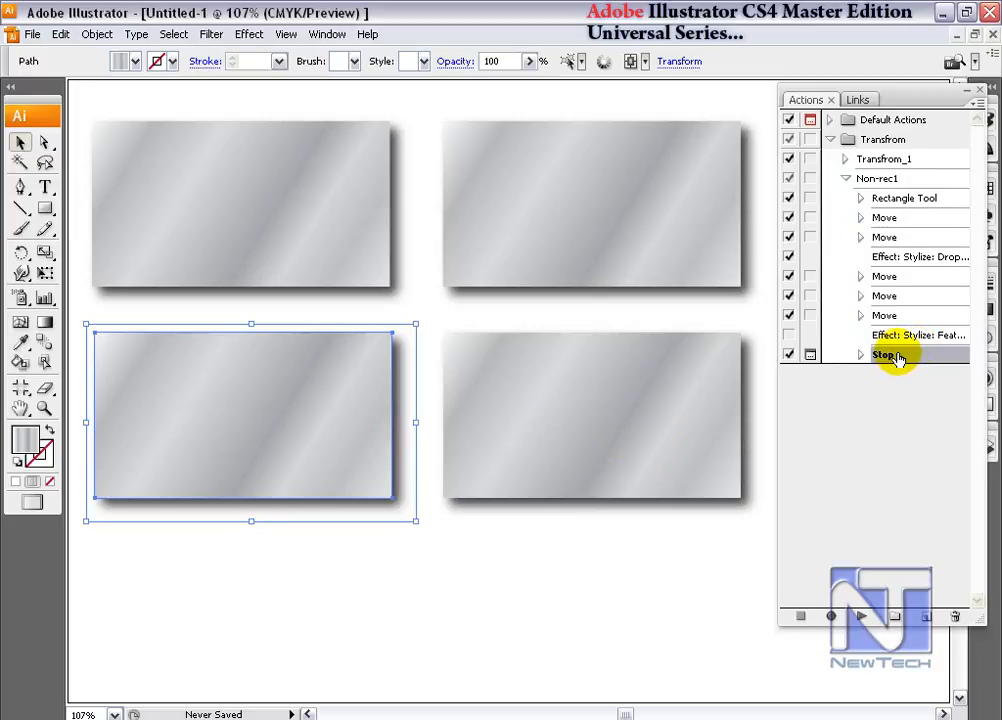
pyautogui.moveTo(897, 358); pyautogui.dragTo(897, 253)
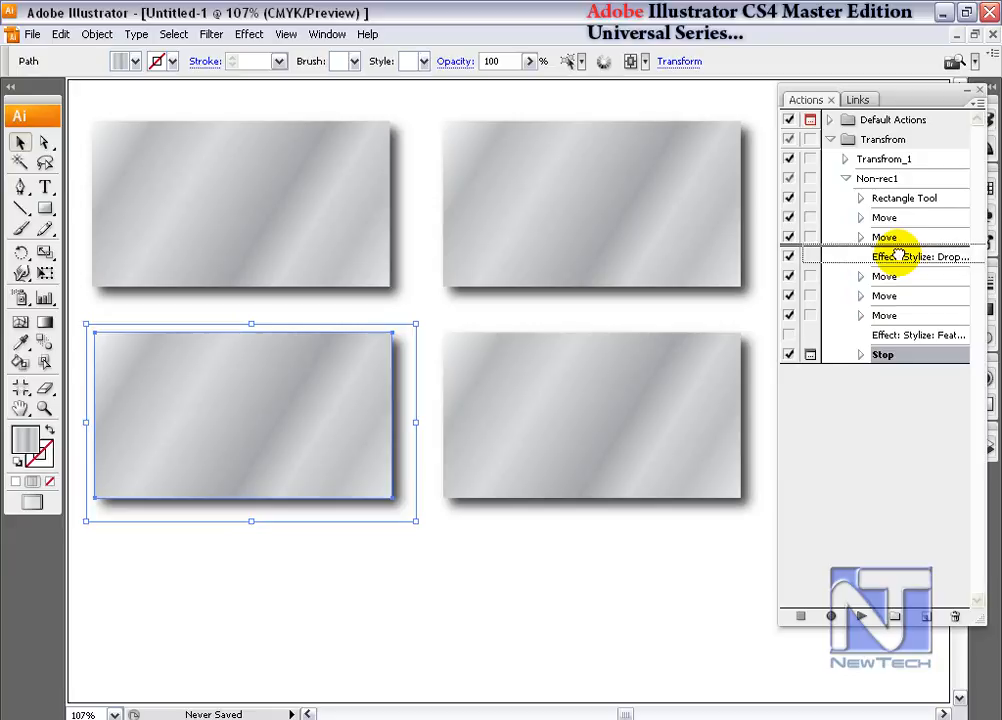
# Clear the artwork and play Non-rec1, resuming after its Stop message and accepting the Drop Shadow settings with preview enabled
pyautogui.click(883, 180)
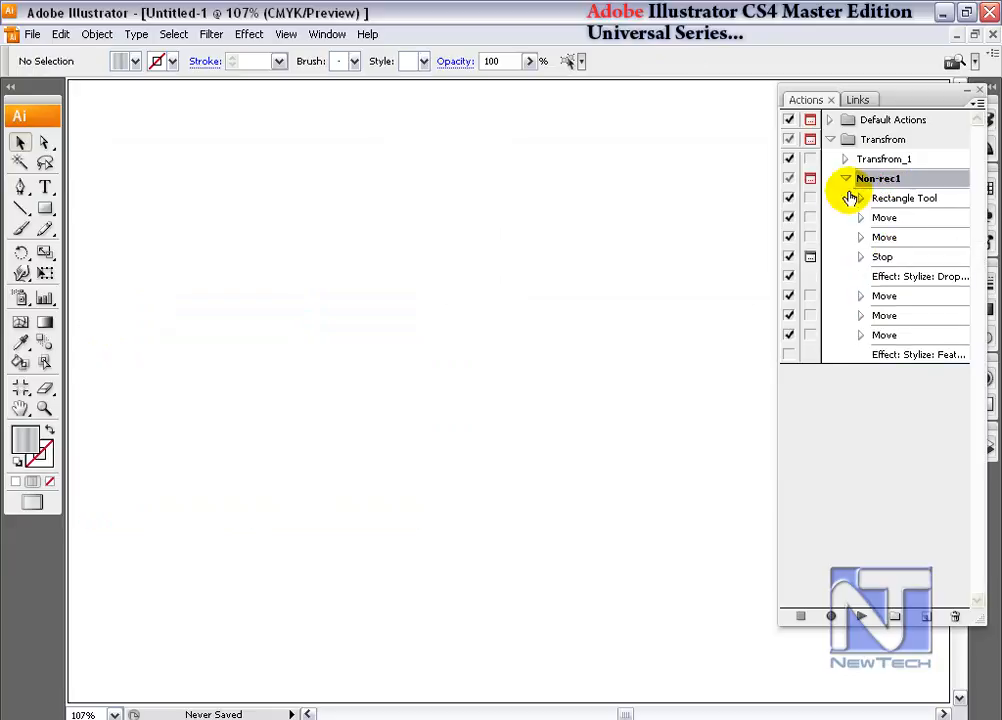
pyautogui.click(860, 617)
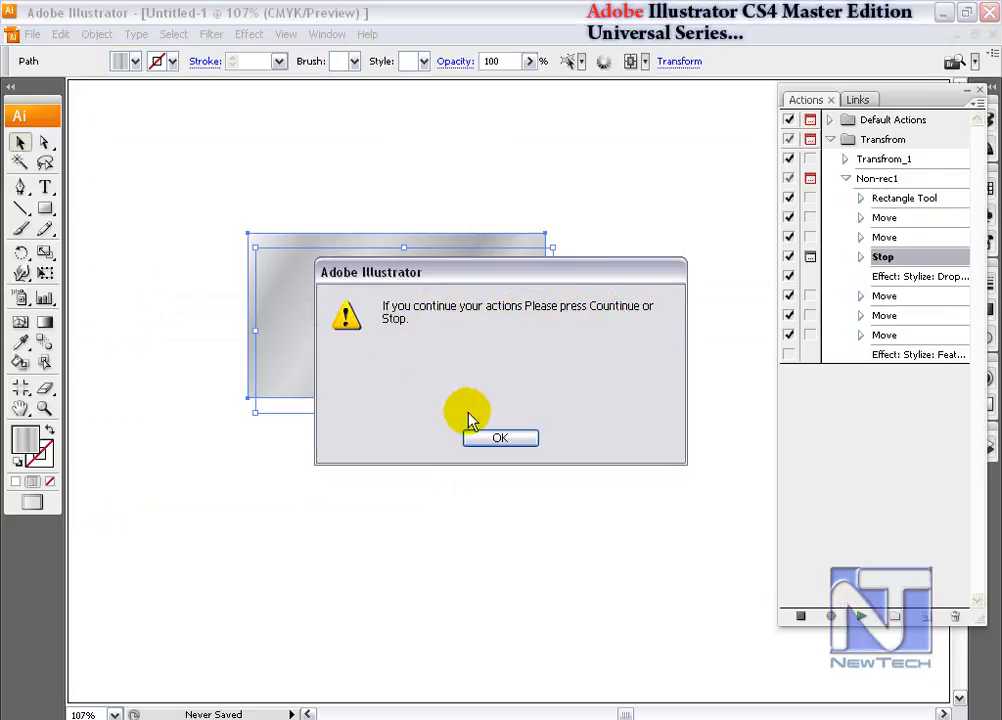
pyautogui.click(474, 439)
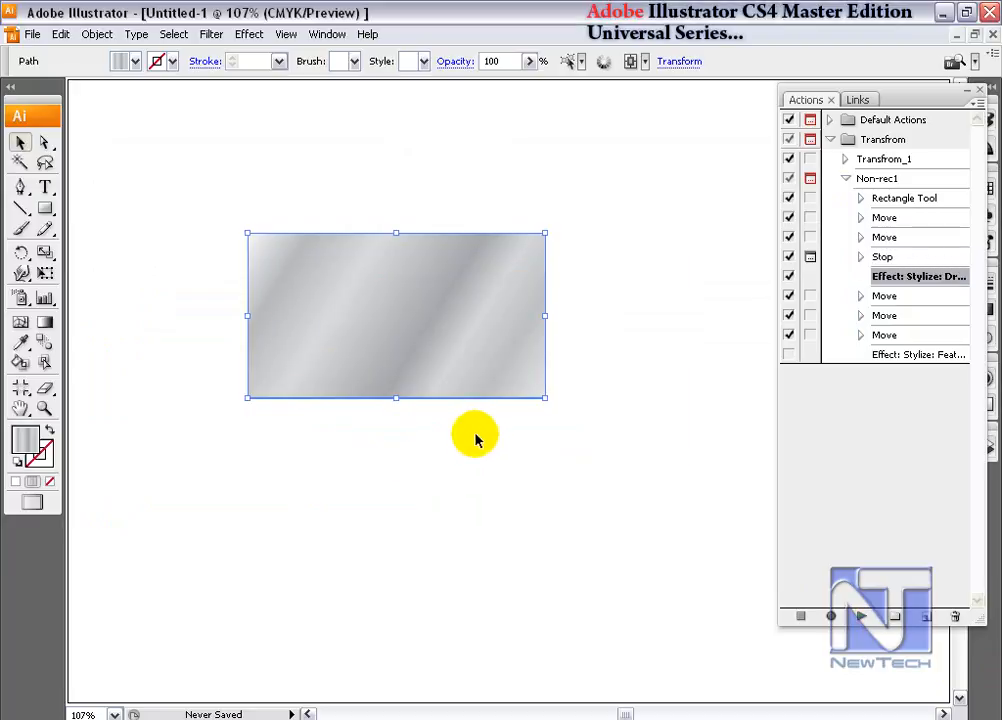
pyautogui.click(862, 615)
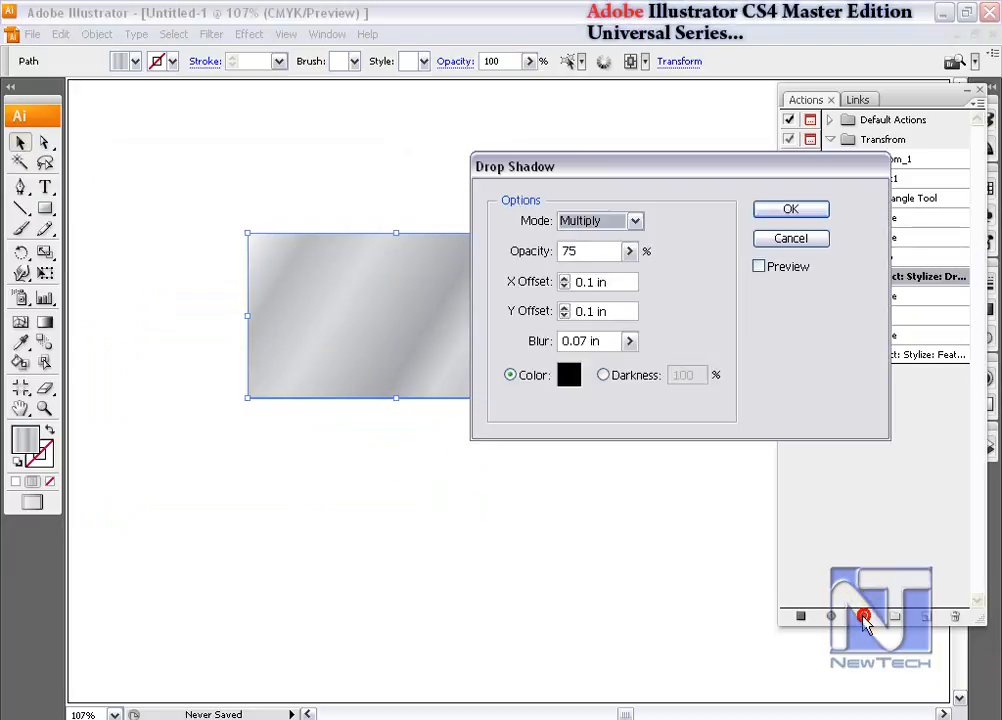
pyautogui.click(778, 268)
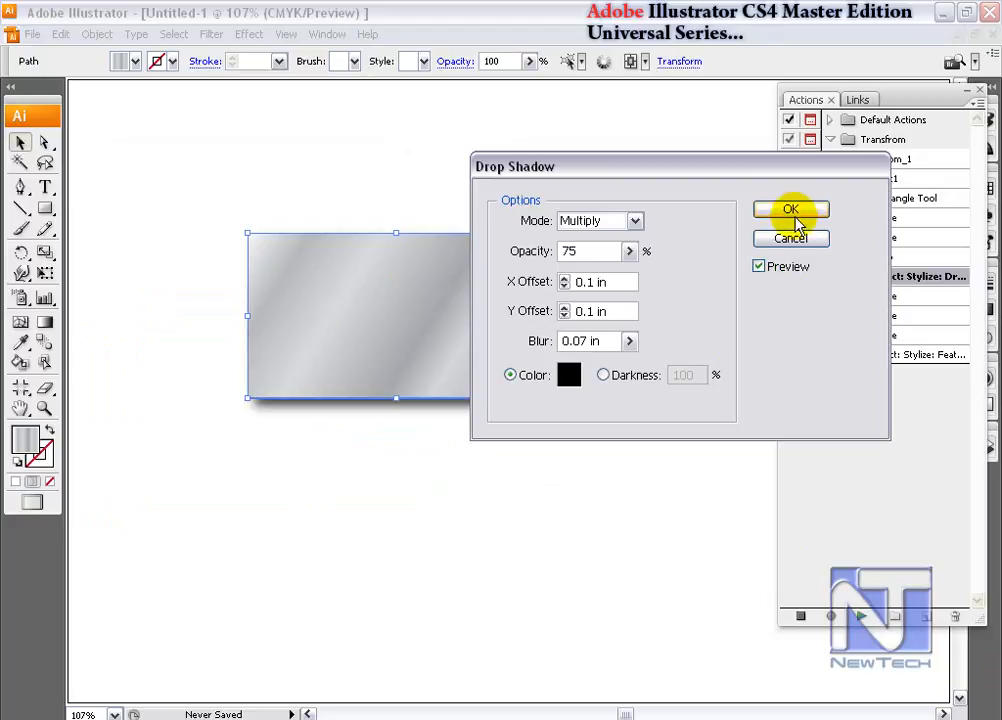
pyautogui.click(795, 212)
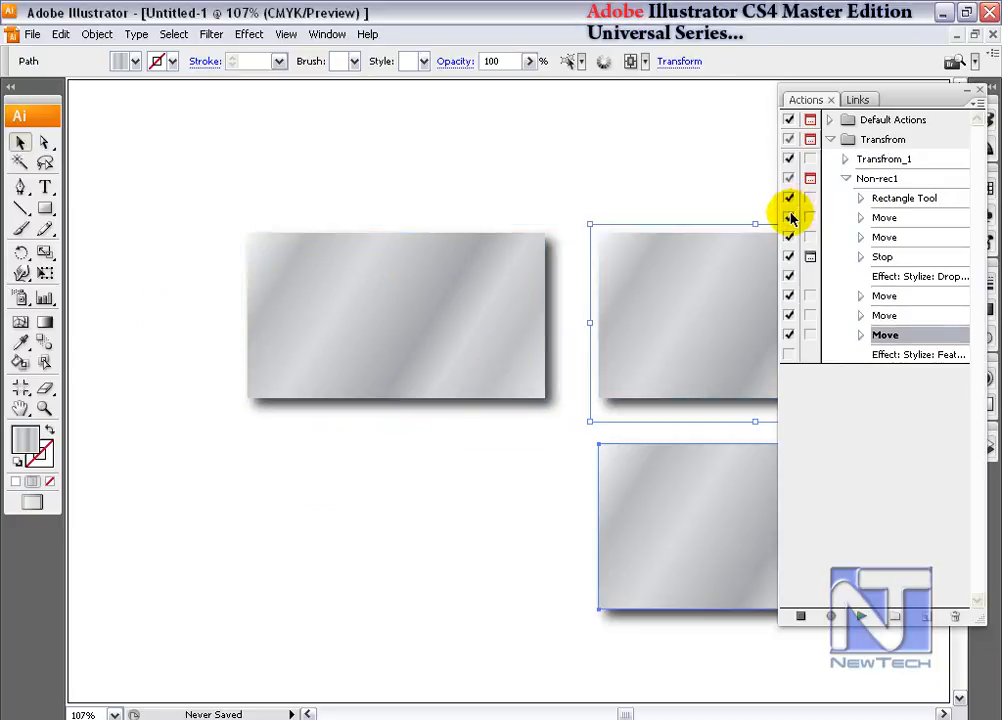
# Delete all the rectangles and move the Stop to directly after the Drop Shadow step in Non-rec1
pyautogui.moveTo(216, 231); pyautogui.dragTo(711, 588)
pyautogui.press('Delete')
pyautogui.click(880, 258)
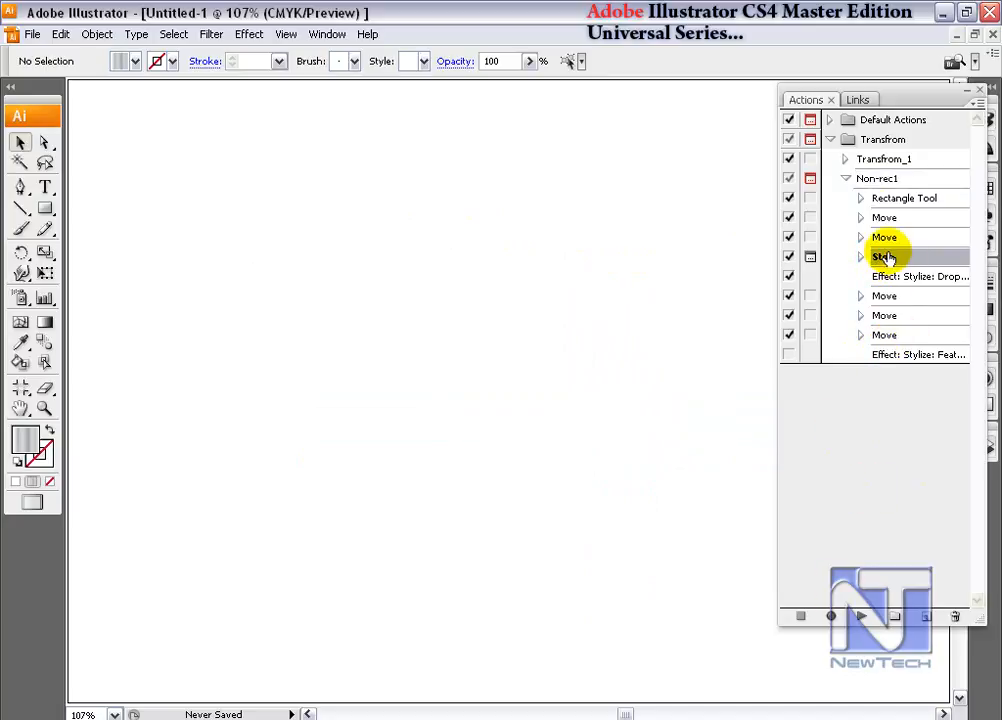
pyautogui.moveTo(885, 257); pyautogui.dragTo(892, 300)
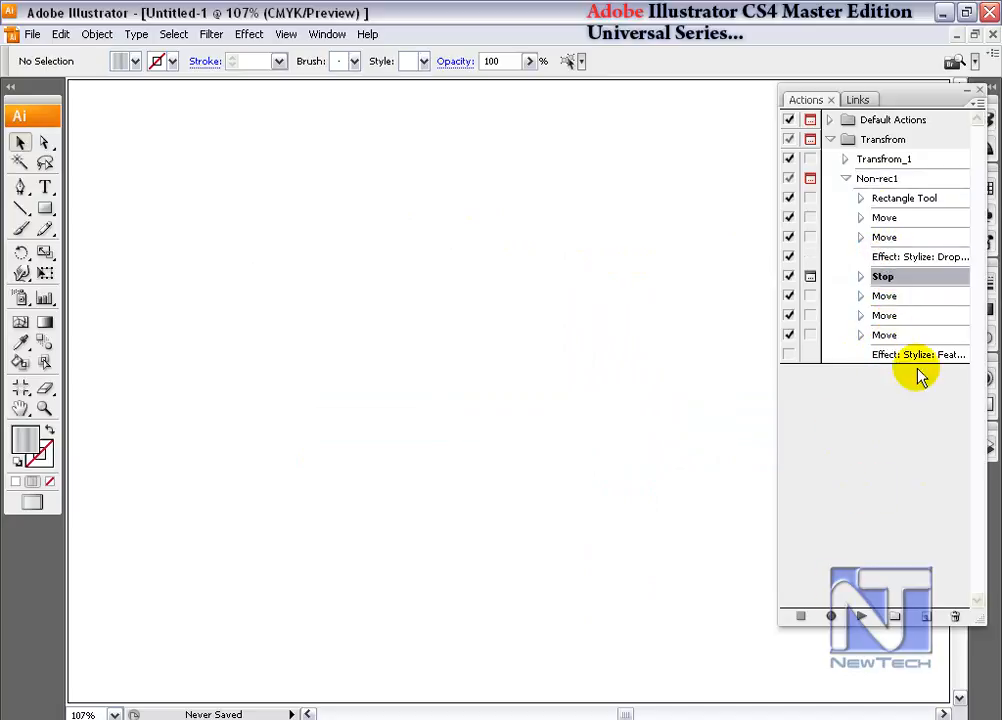
# Play Non-rec1, accept the Drop Shadow settings, dismiss the Stop message and resume playback from the following Move step
pyautogui.click(861, 616)
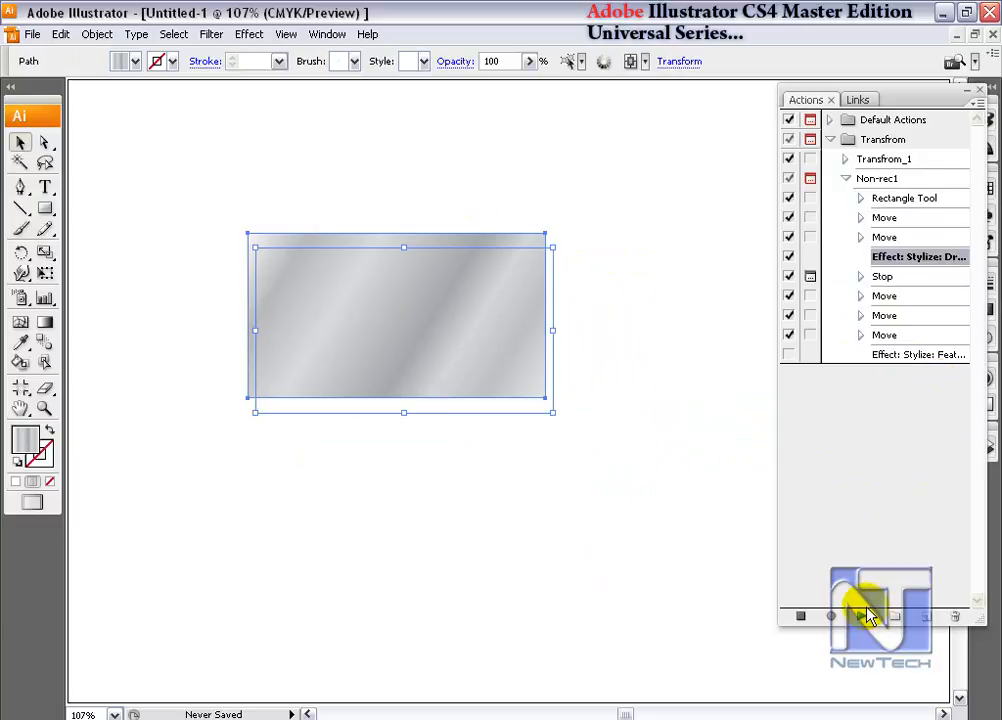
pyautogui.click(802, 213)
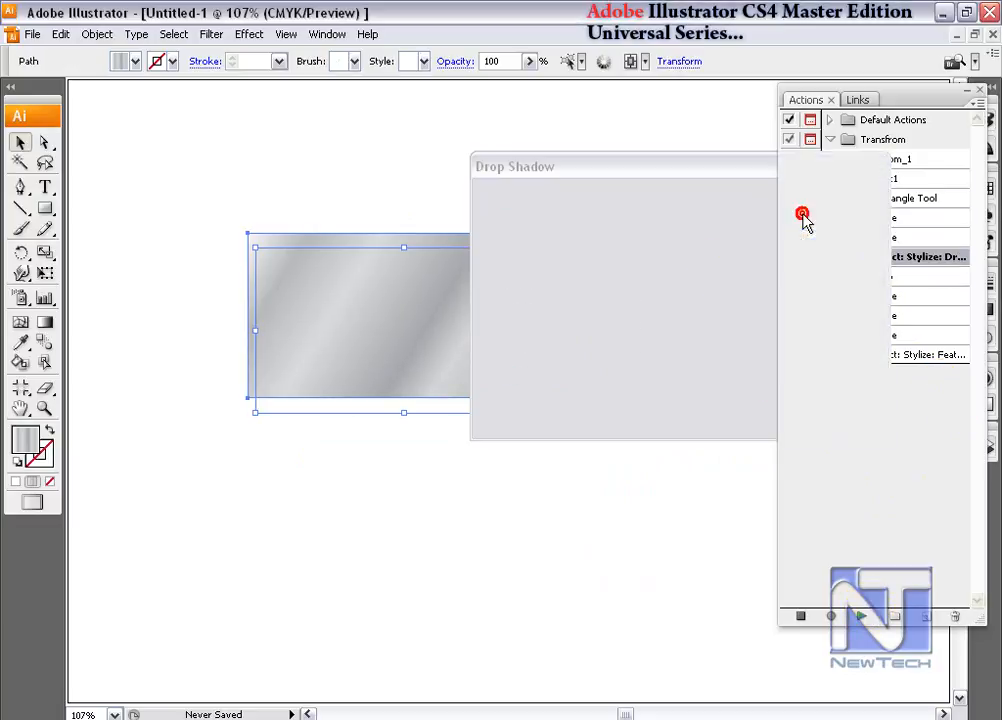
pyautogui.click(500, 438)
pyautogui.click(905, 296)
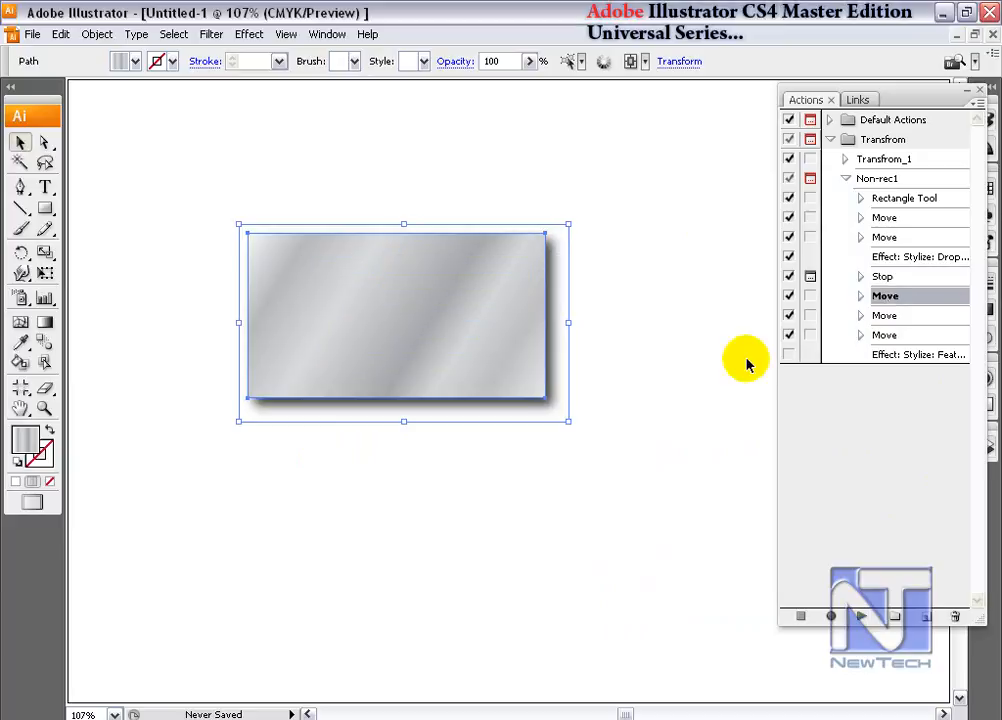
pyautogui.click(860, 614)
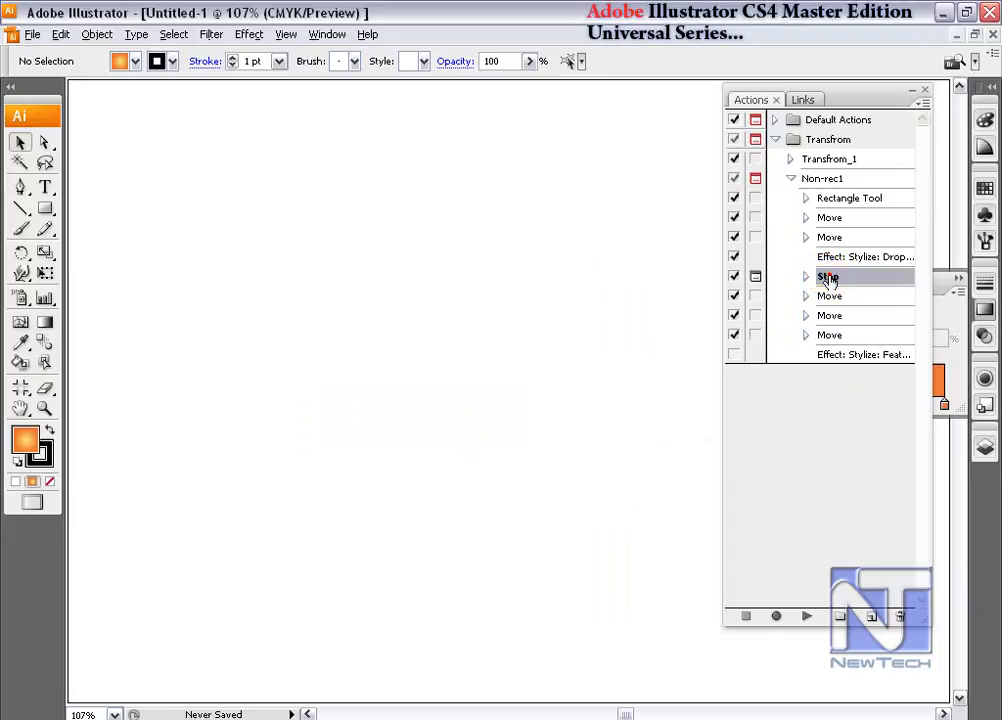
# Enable Allow Continue for the Stop step in Non-rec1
pyautogui.doubleClick(828, 277)
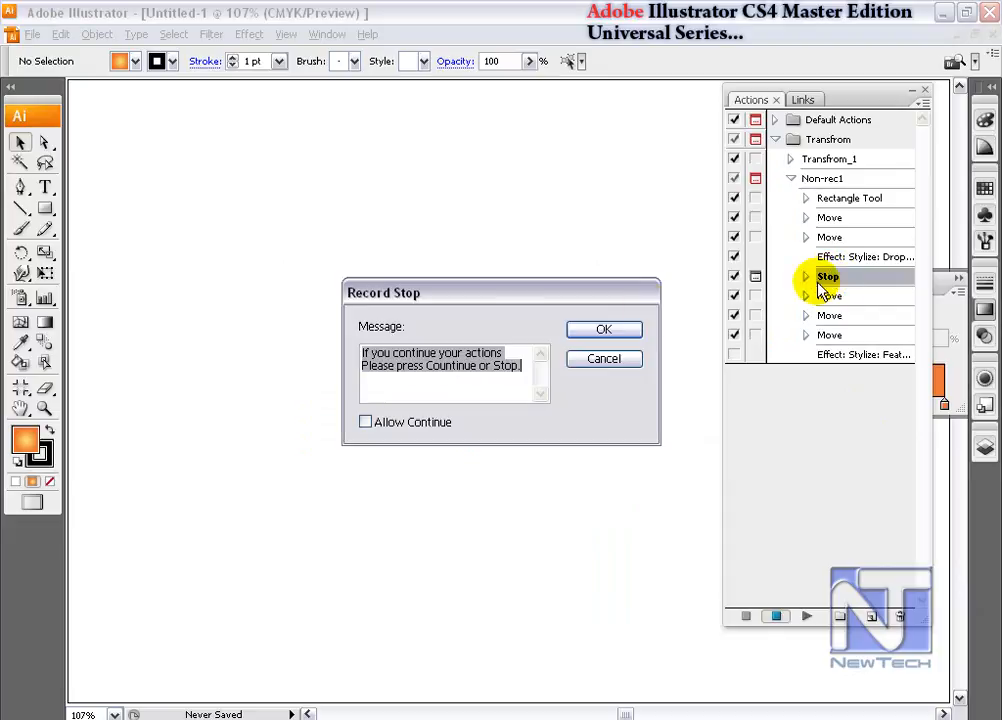
pyautogui.click(367, 422)
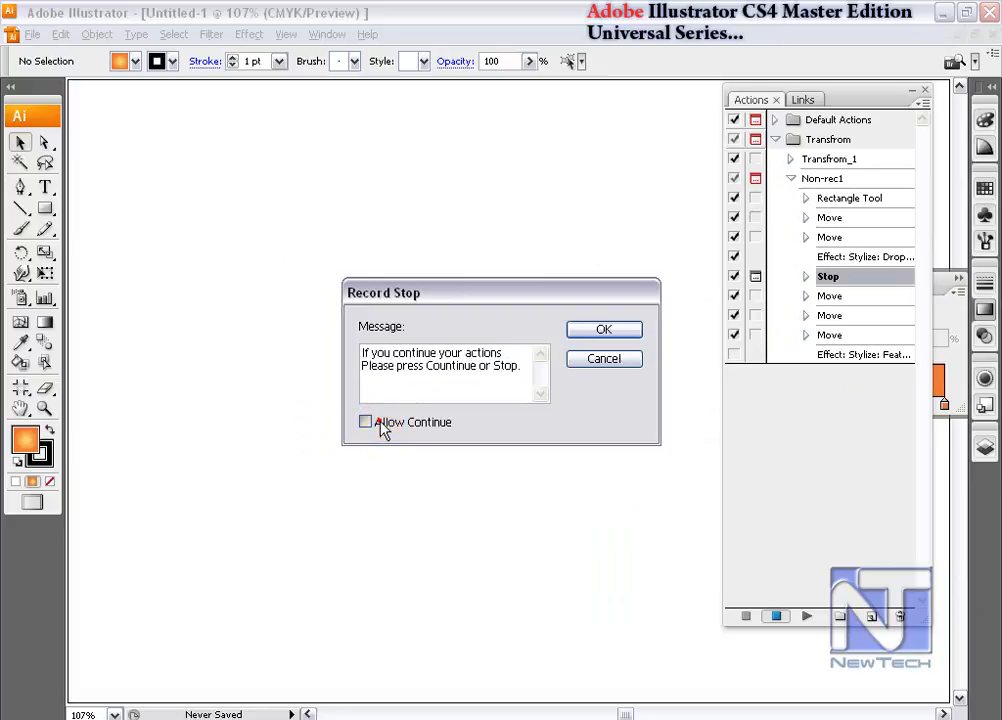
pyautogui.click(604, 331)
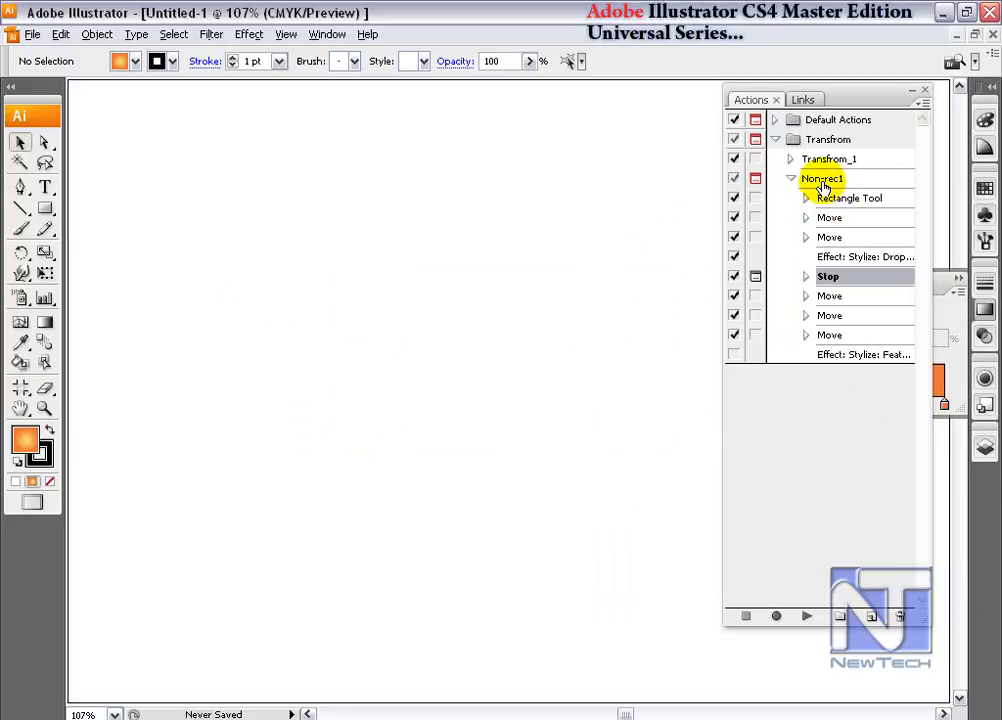
# Play Non-rec1 from the beginning, accepting the Drop Shadow settings and continuing past the Stop message
pyautogui.click(823, 183)
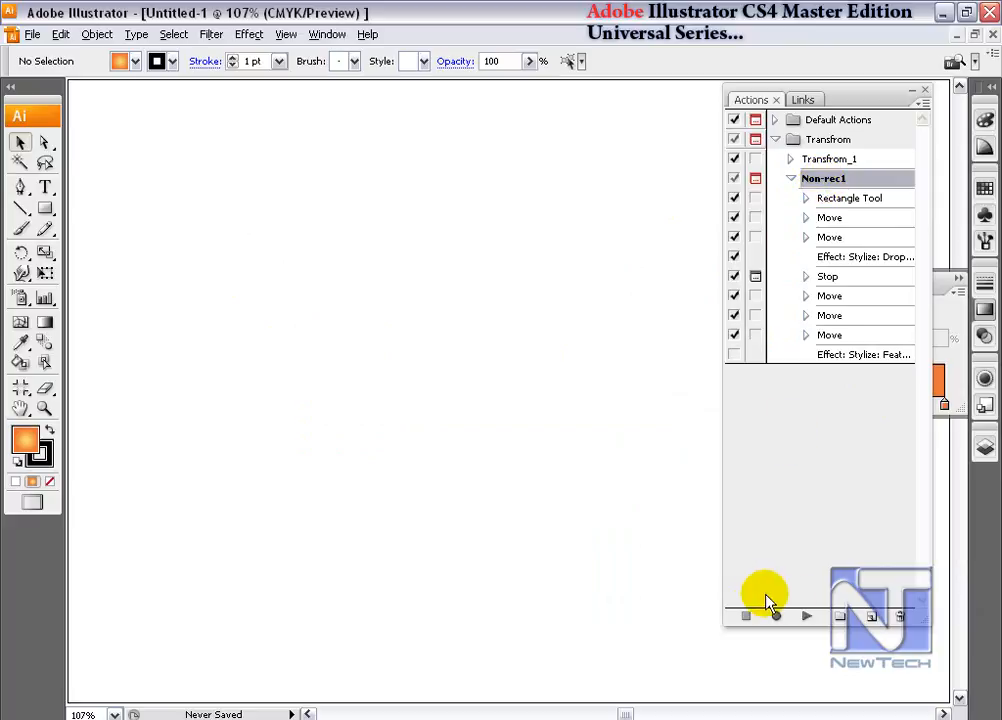
pyautogui.click(806, 616)
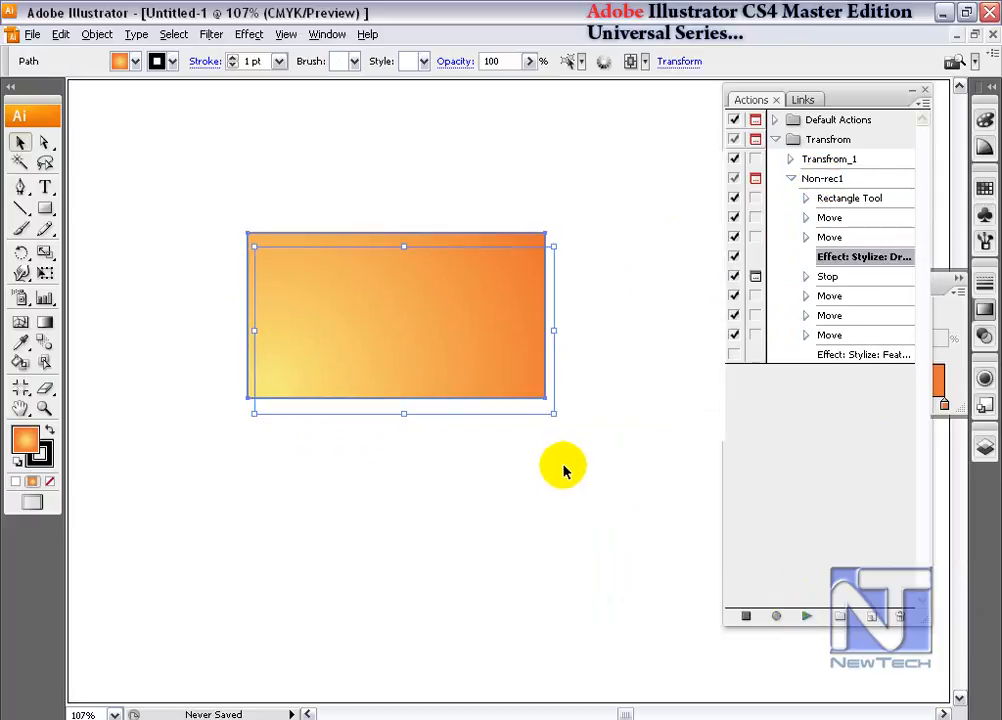
pyautogui.click(808, 209)
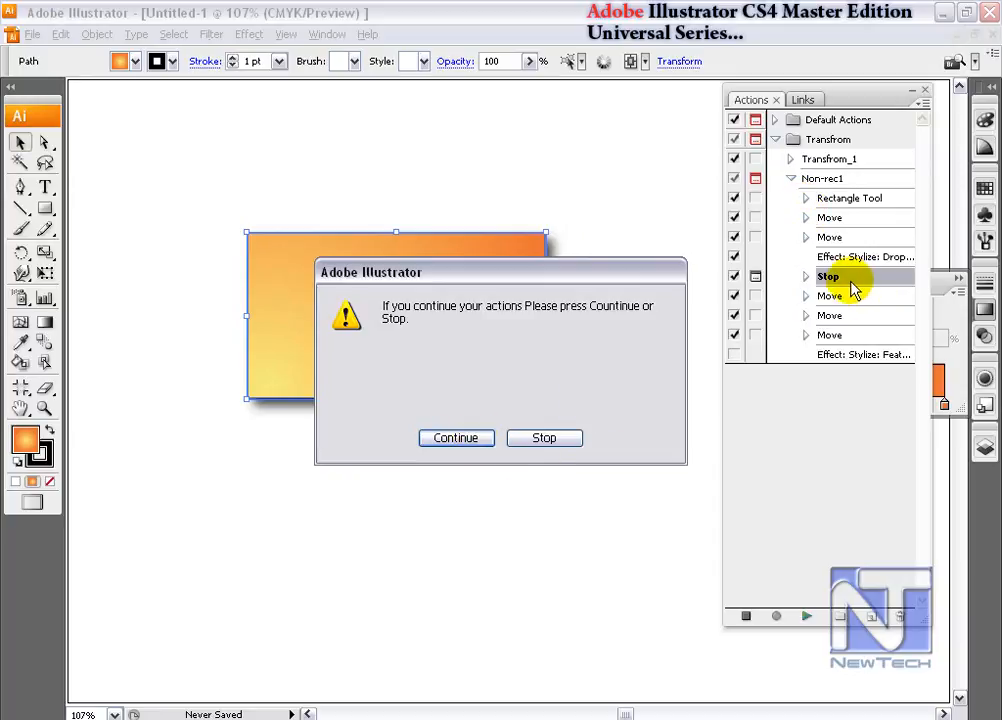
pyautogui.moveTo(631, 277); pyautogui.dragTo(882, 348)
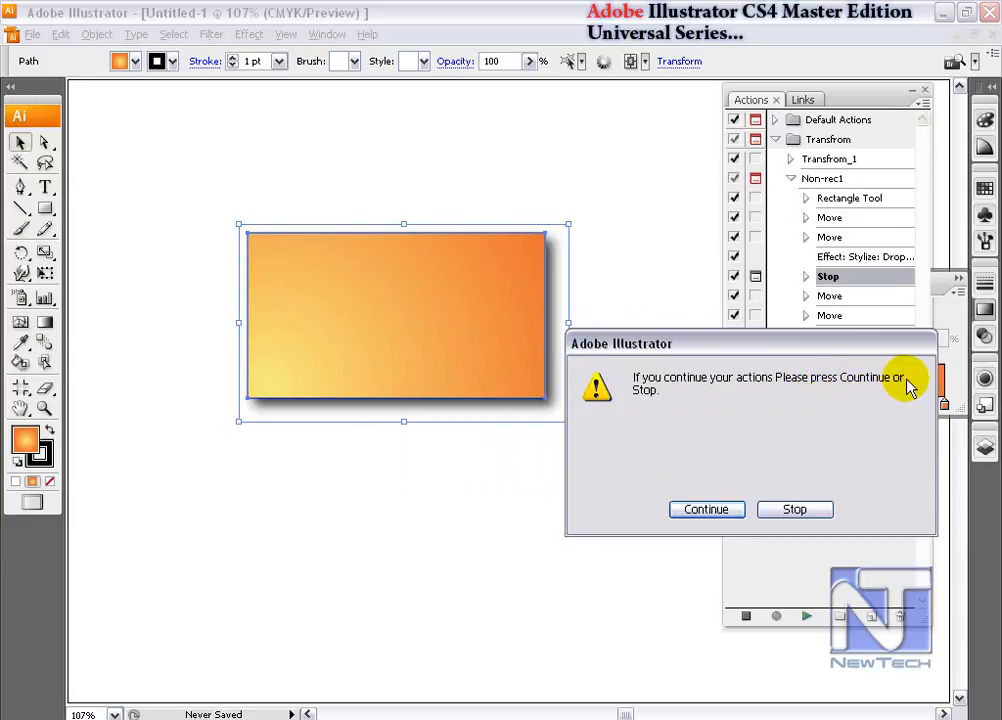
pyautogui.click(701, 517)
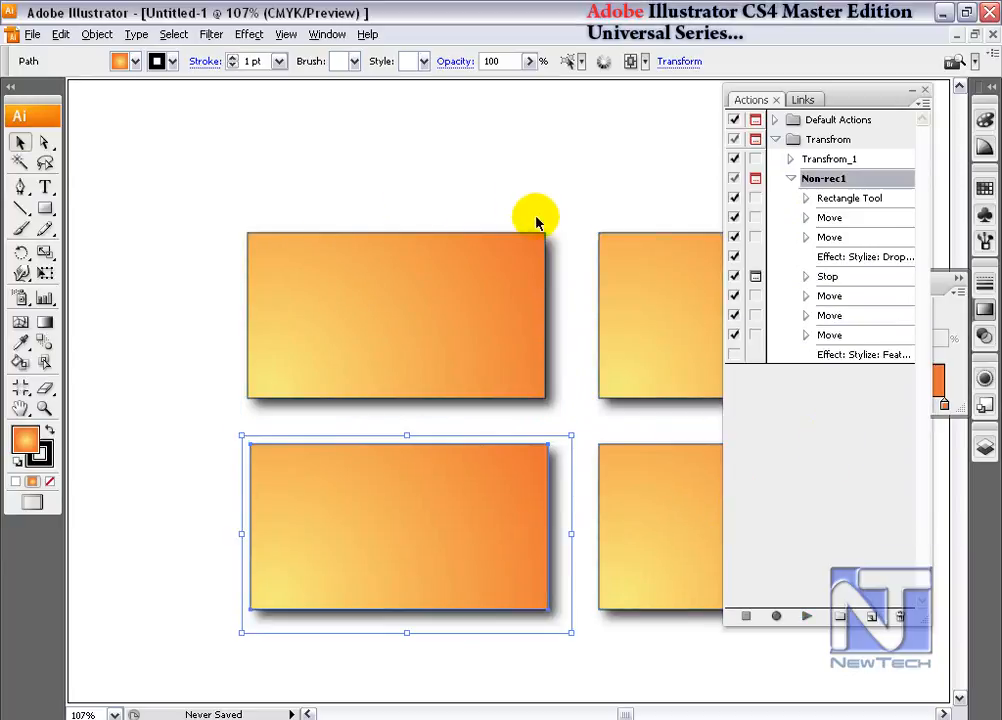
# Delete all the rectangles and draw a diagonal line segment across the lower part of the artboard, leaving it selected
pyautogui.moveTo(405, 206); pyautogui.dragTo(660, 528)
pyautogui.moveTo(637, 370); pyautogui.dragTo(467, 279)
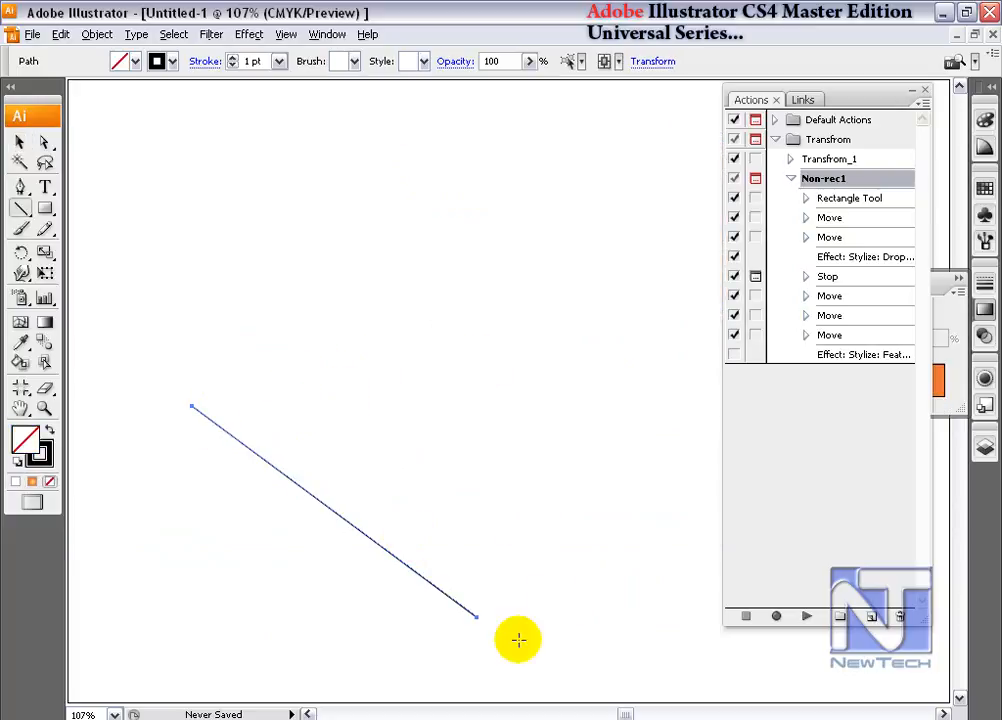
pyautogui.click(19, 143)
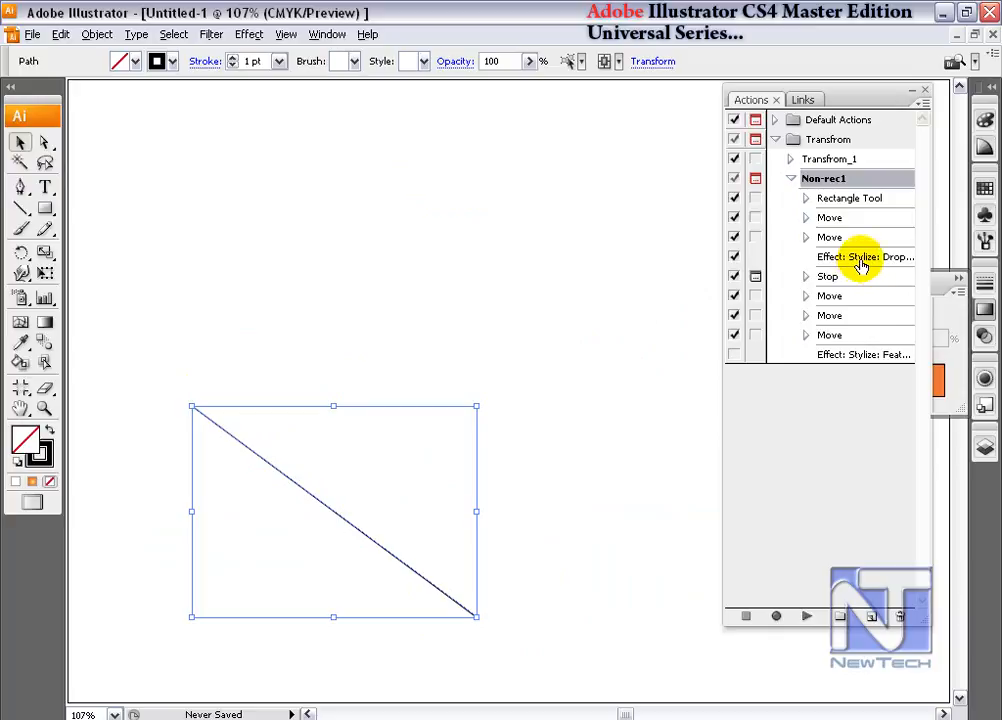
# Insert the selected line into Non-rec1 as a Set Work Path step and place it directly after the Drop Shadow step
pyautogui.click(922, 105)
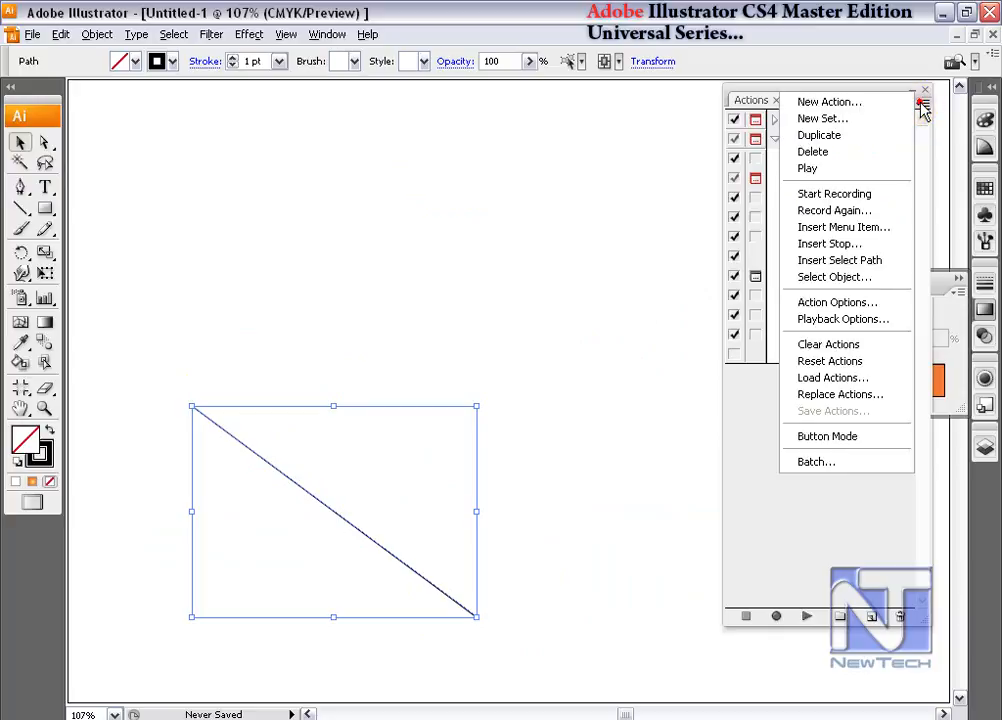
pyautogui.click(868, 262)
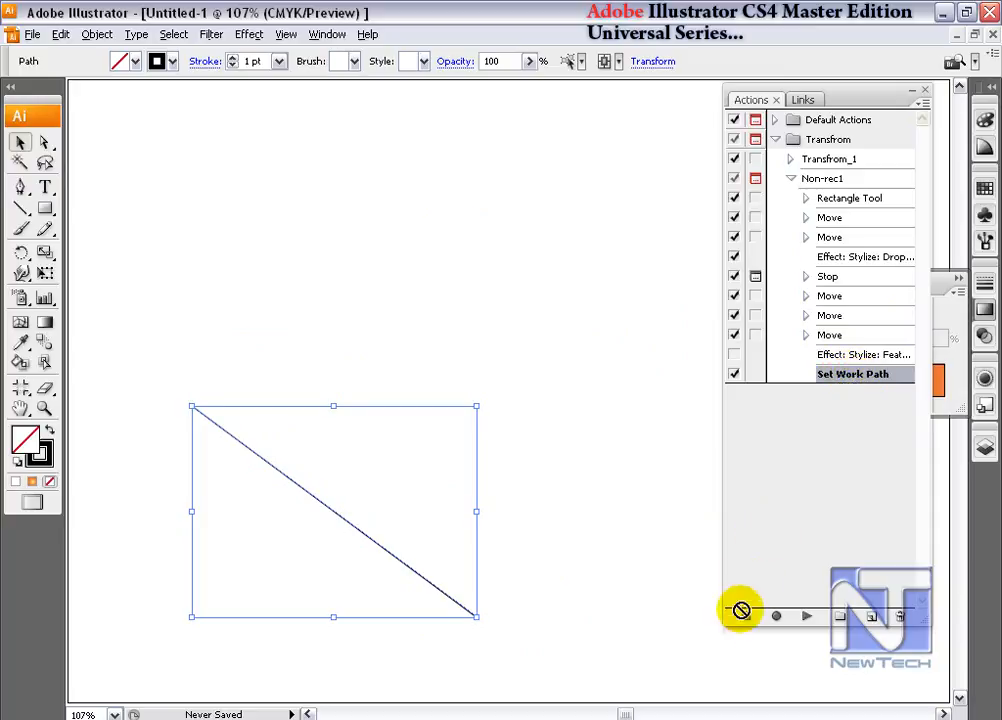
pyautogui.click(776, 615)
pyautogui.moveTo(846, 378); pyautogui.dragTo(832, 276)
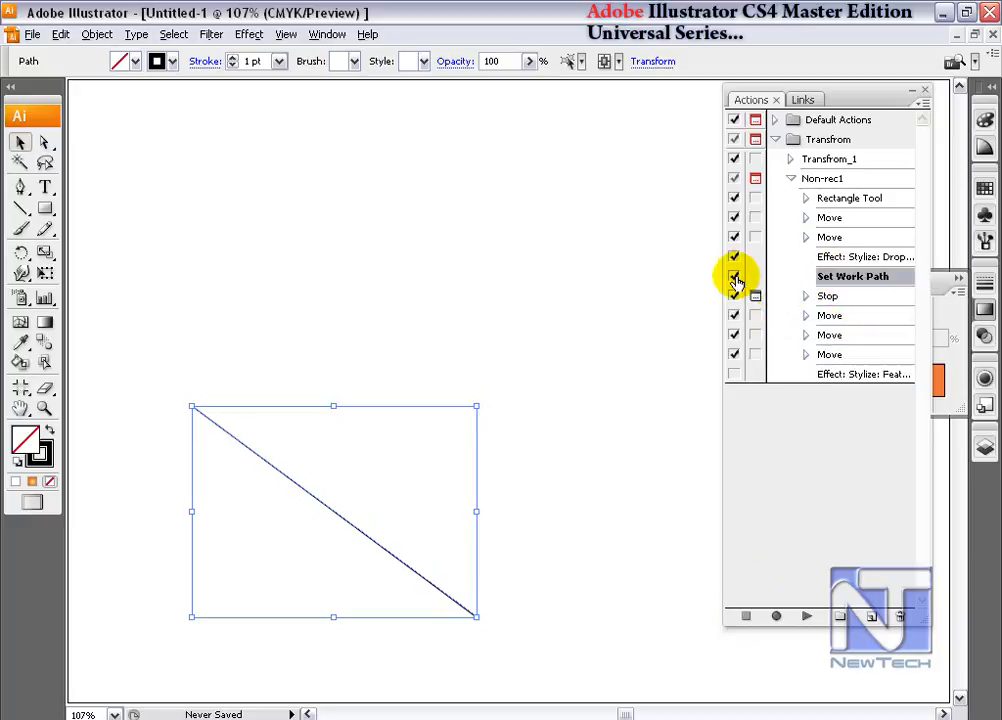
# Delete the drawn line and play Non-rec1, accepting the Drop Shadow settings and continuing past the Stop message
pyautogui.press('Delete')
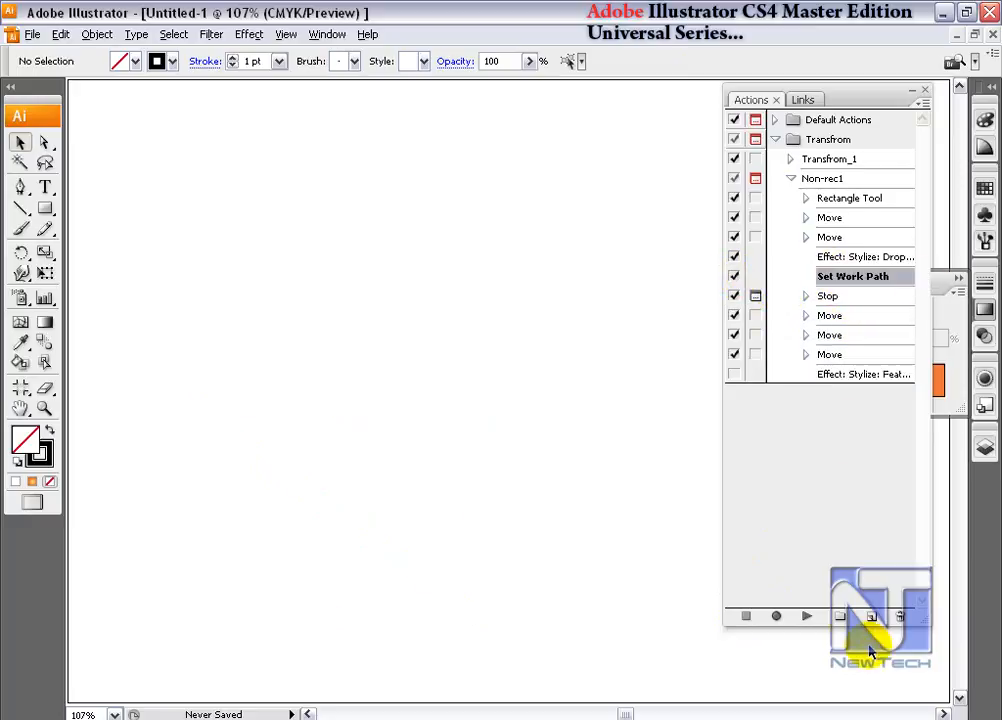
pyautogui.click(838, 178)
pyautogui.click(805, 615)
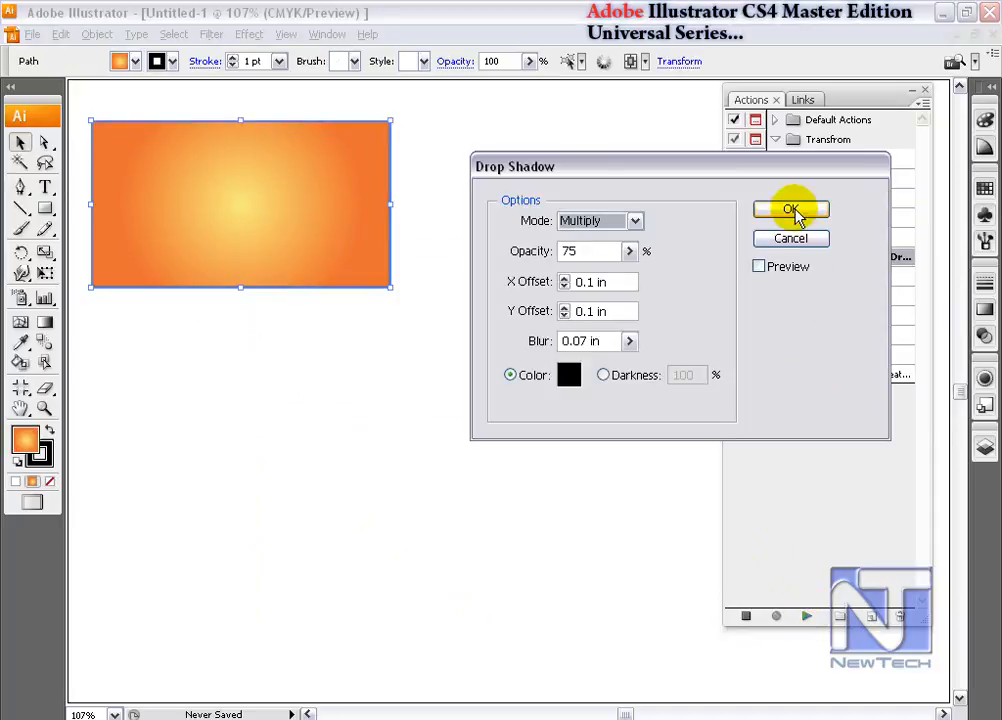
pyautogui.click(787, 208)
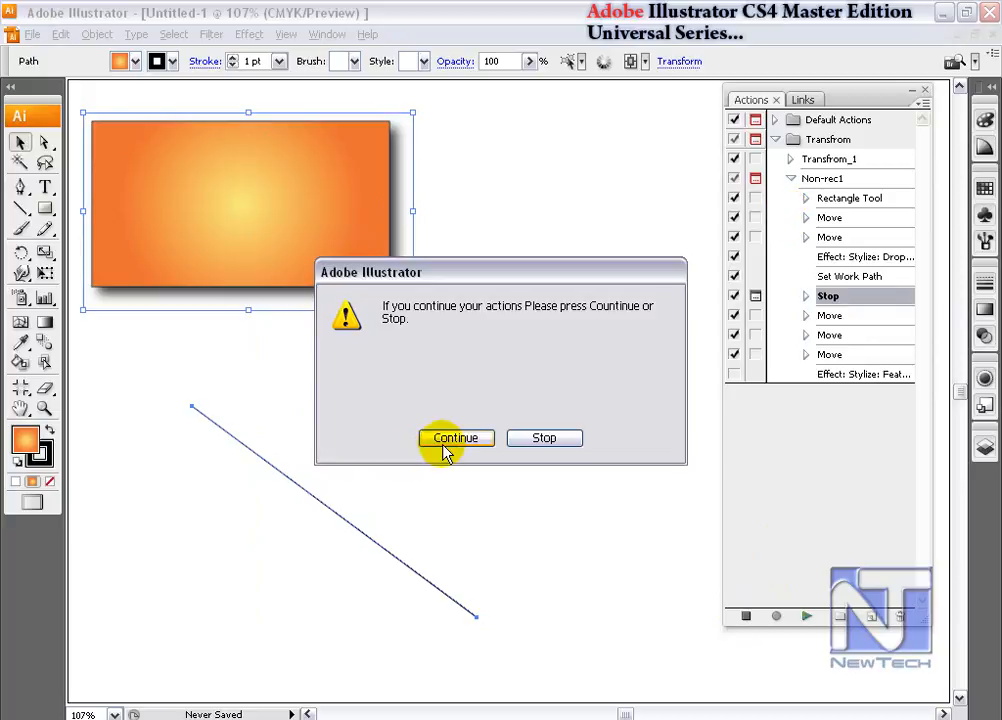
pyautogui.click(444, 440)
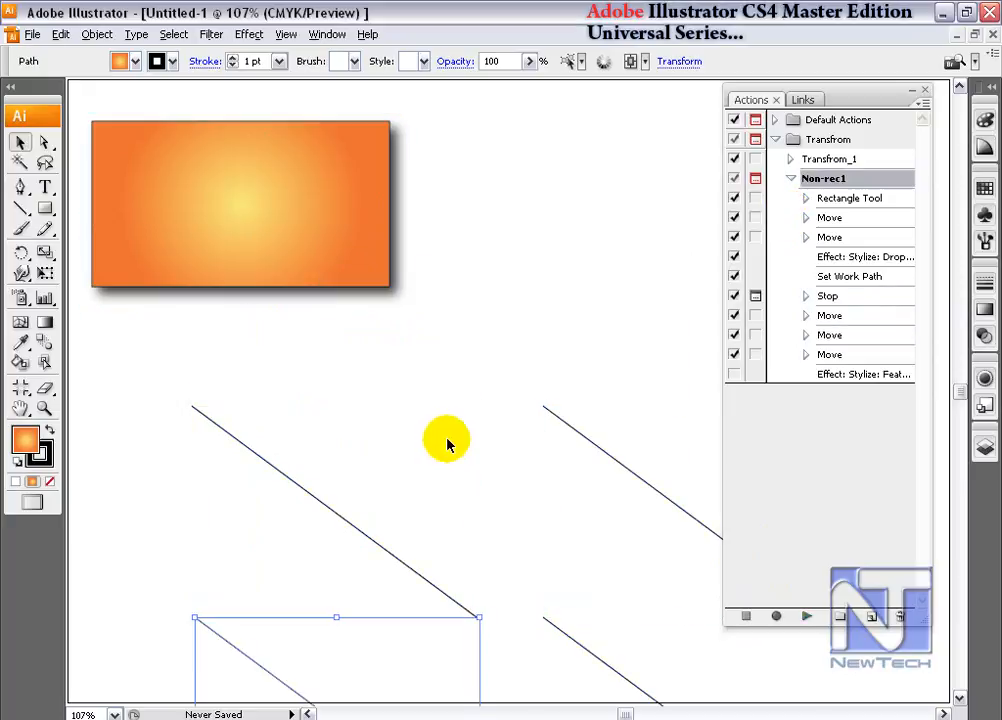
# Delete the diagonal lines from the artboard, keeping the shadowed rectangle
pyautogui.press('Delete')
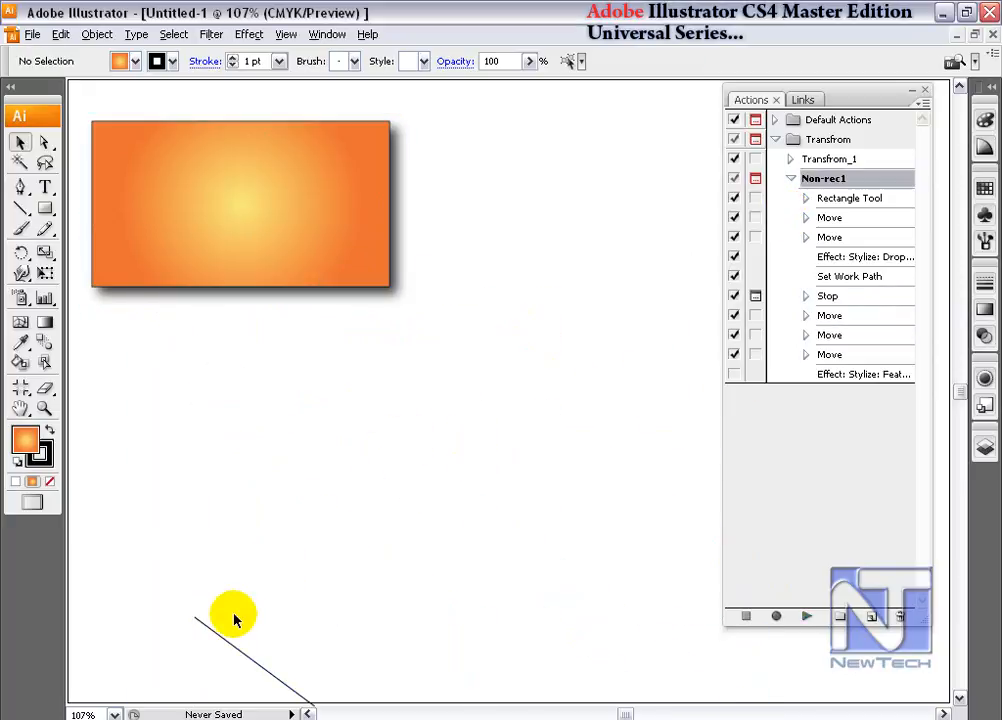
pyautogui.click(241, 652)
pyautogui.press('Delete')
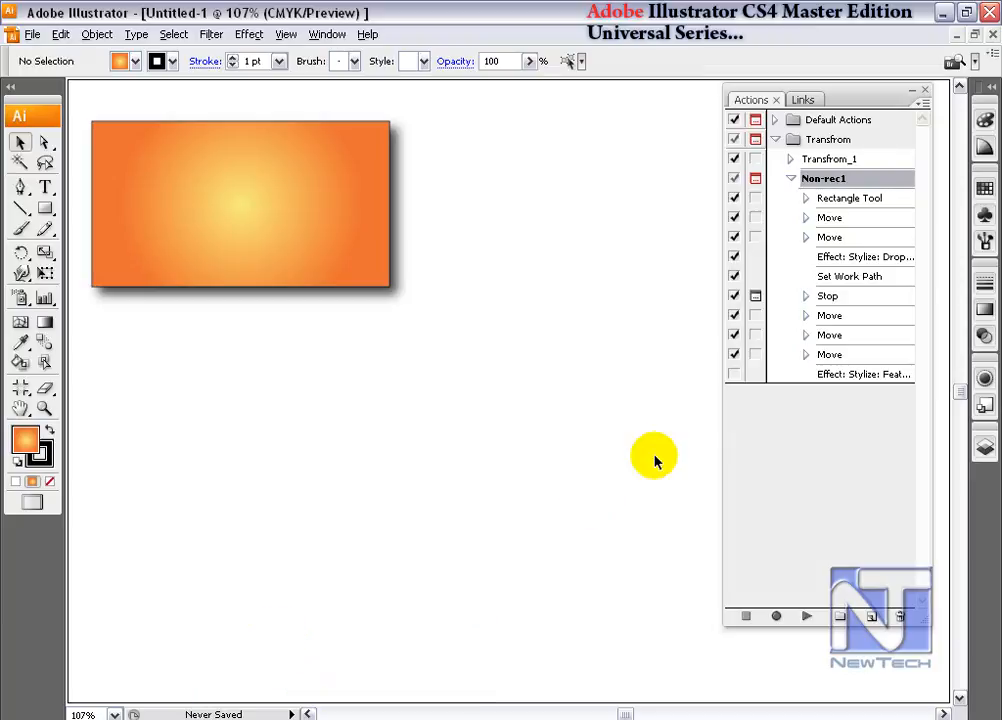
# Move Set Work Path after the last Move step in Non-rec1 and place the Stop directly before it
pyautogui.click(860, 277)
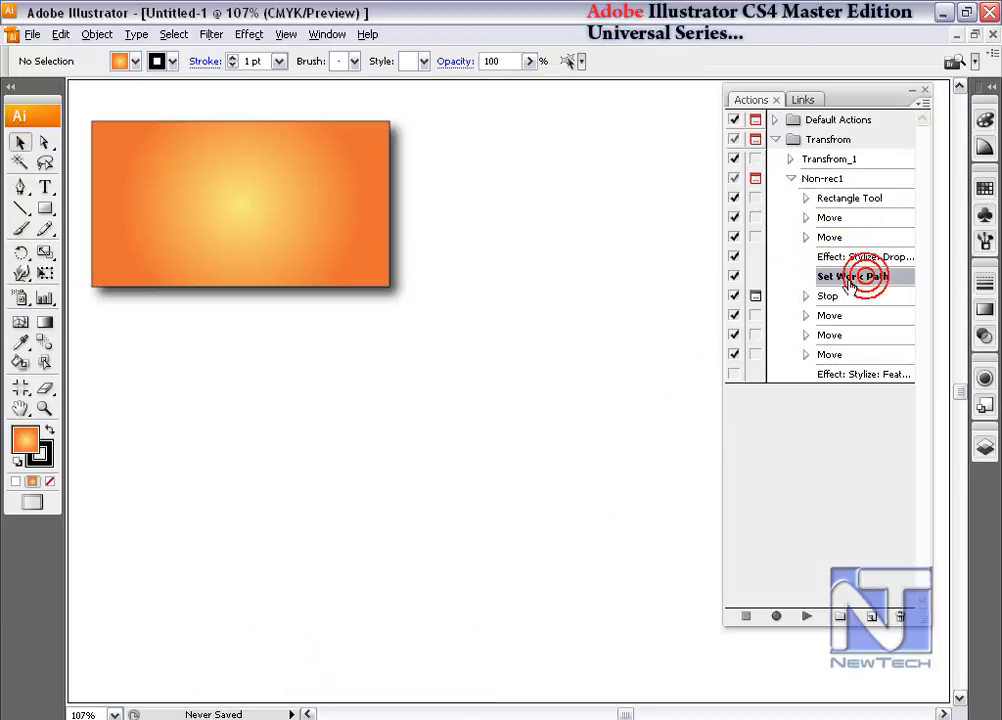
pyautogui.moveTo(850, 280); pyautogui.dragTo(836, 377)
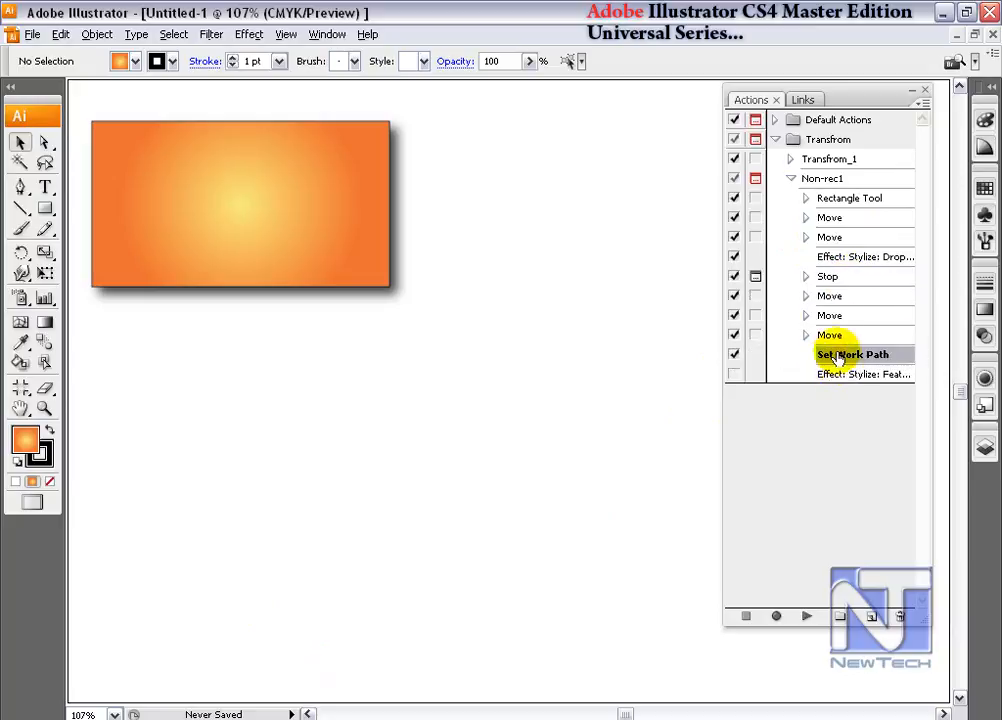
pyautogui.click(835, 279)
pyautogui.moveTo(836, 280); pyautogui.dragTo(826, 336)
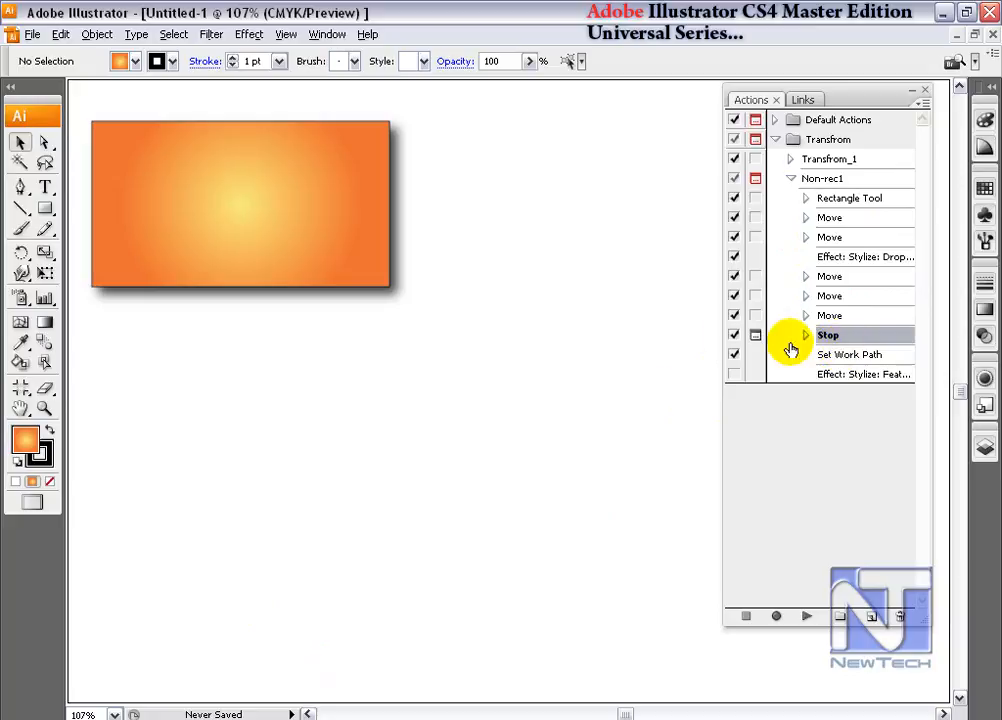
# Delete the remaining rectangle and play Non-rec1, accepting the Drop Shadow settings and halting playback at the Stop message
pyautogui.moveTo(470, 326); pyautogui.dragTo(275, 199)
pyautogui.press('Delete')
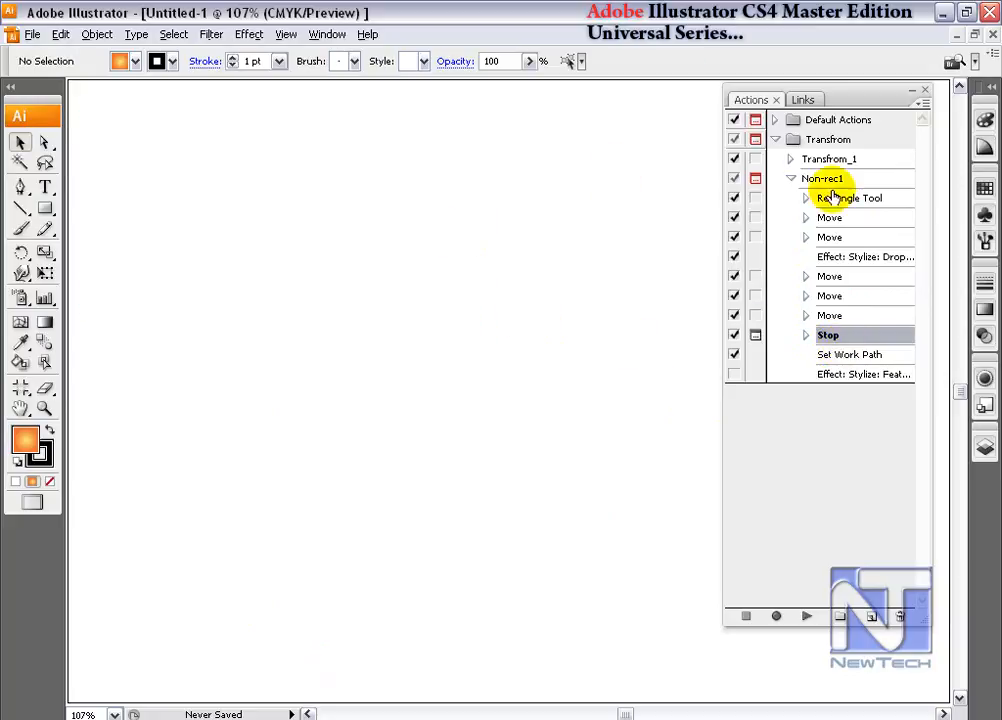
pyautogui.click(834, 176)
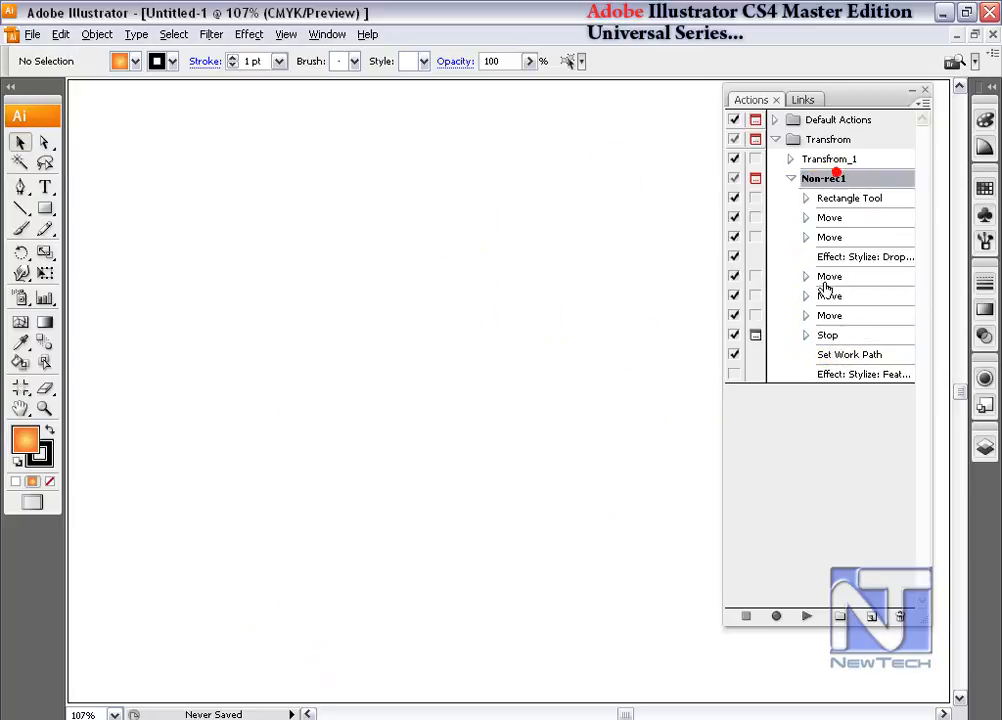
pyautogui.click(806, 617)
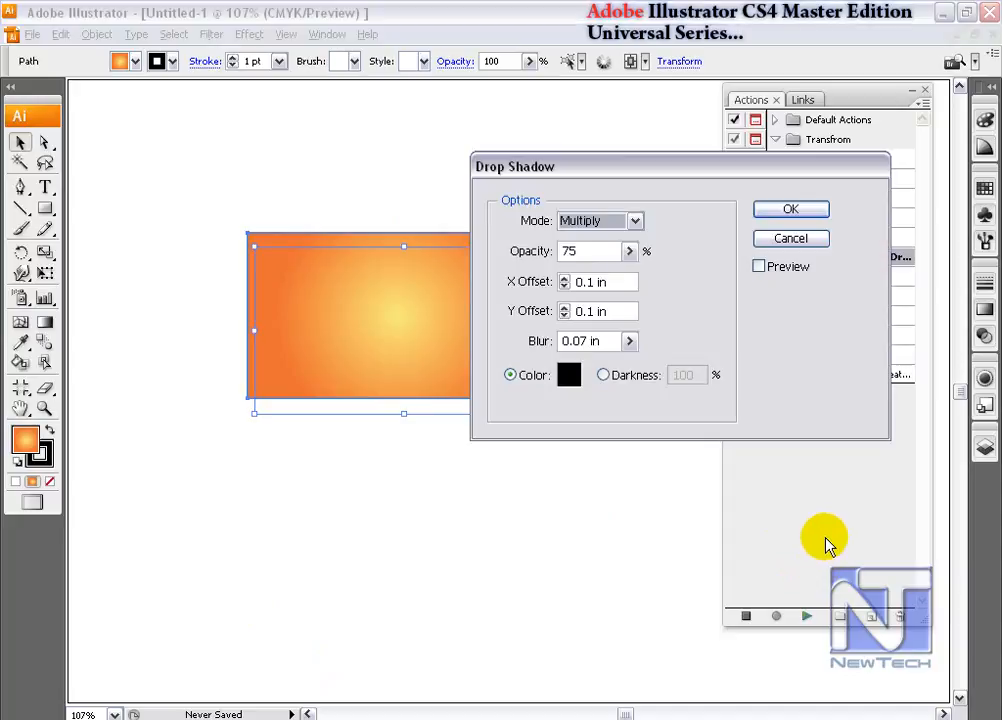
pyautogui.click(816, 208)
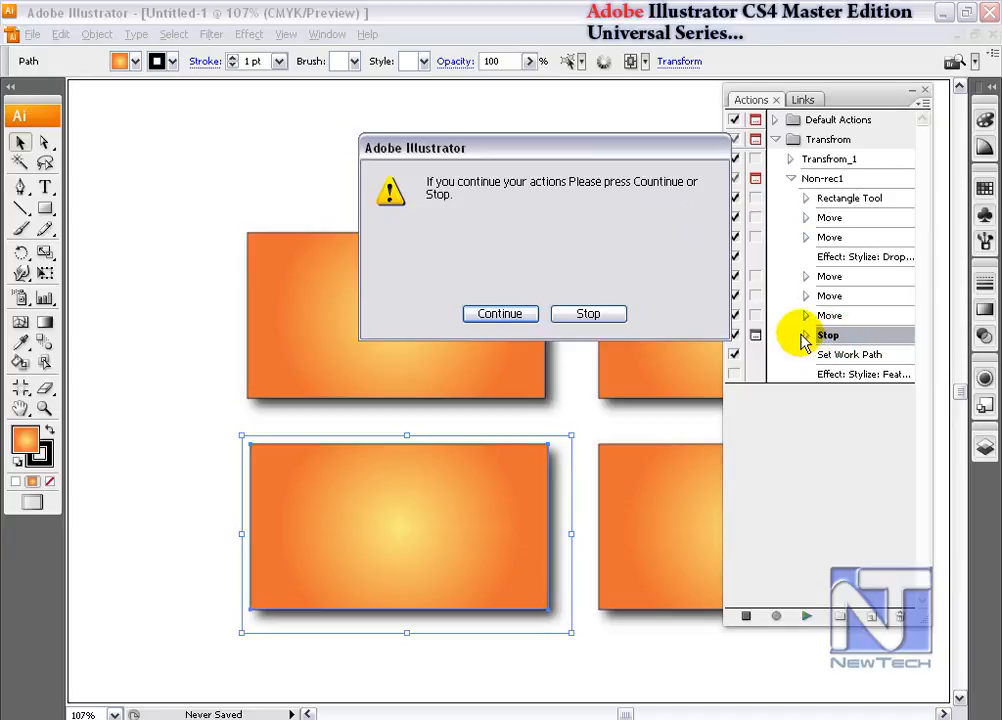
pyautogui.click(608, 315)
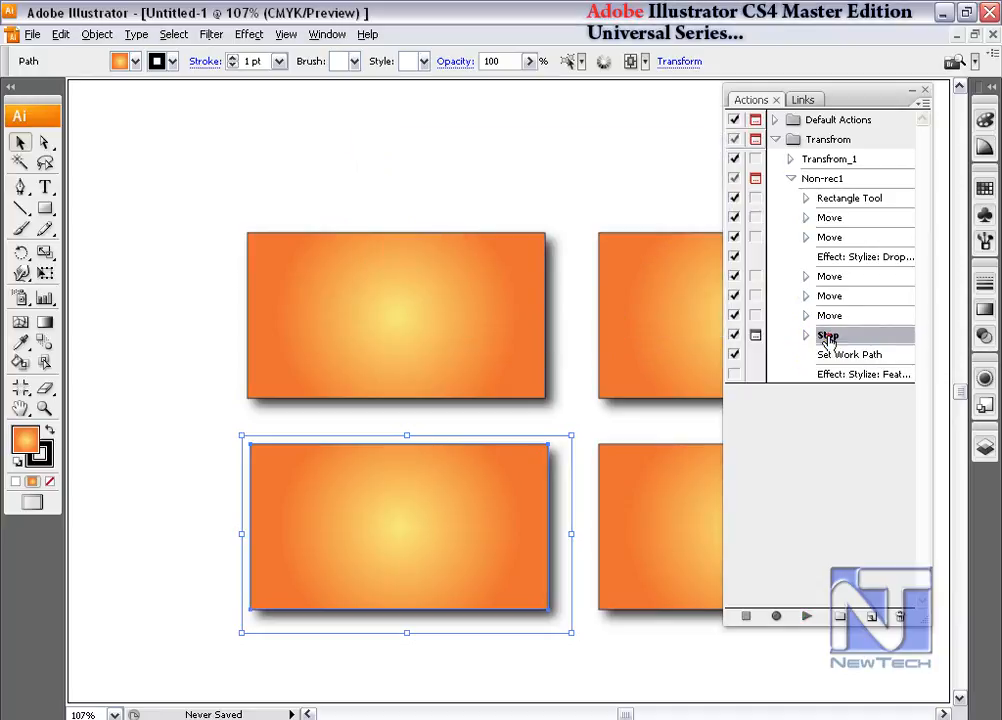
# Edit the Stop message in Non-rec1 so it begins with "Here is a path to draw." before the existing text
pyautogui.doubleClick(826, 336)
pyautogui.moveTo(570, 298); pyautogui.dragTo(616, 348)
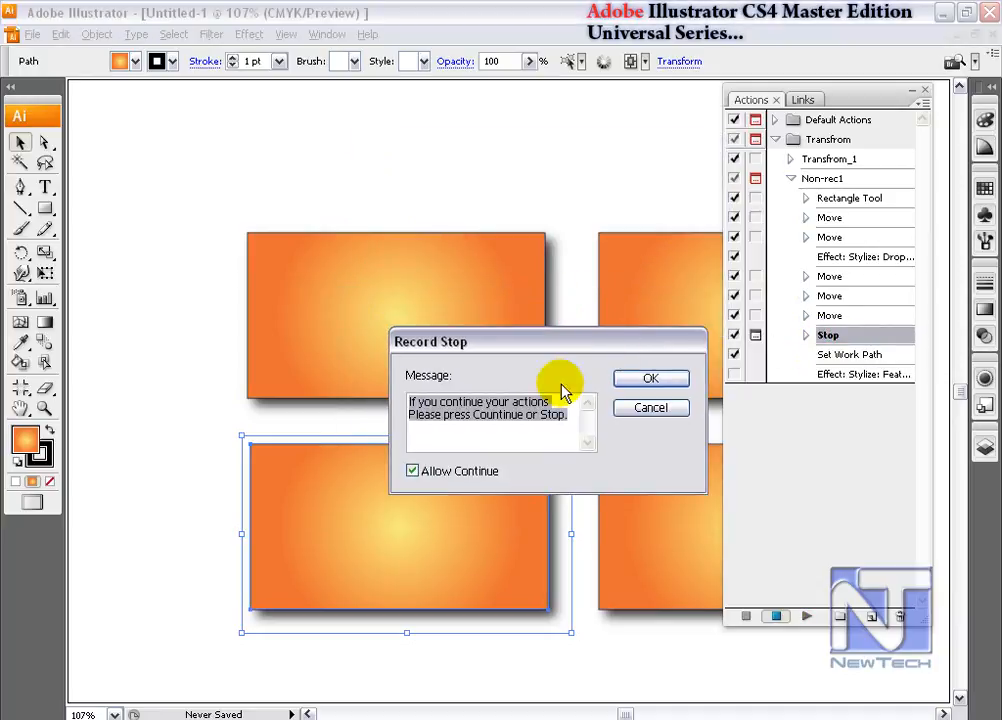
pyautogui.write('Here is')
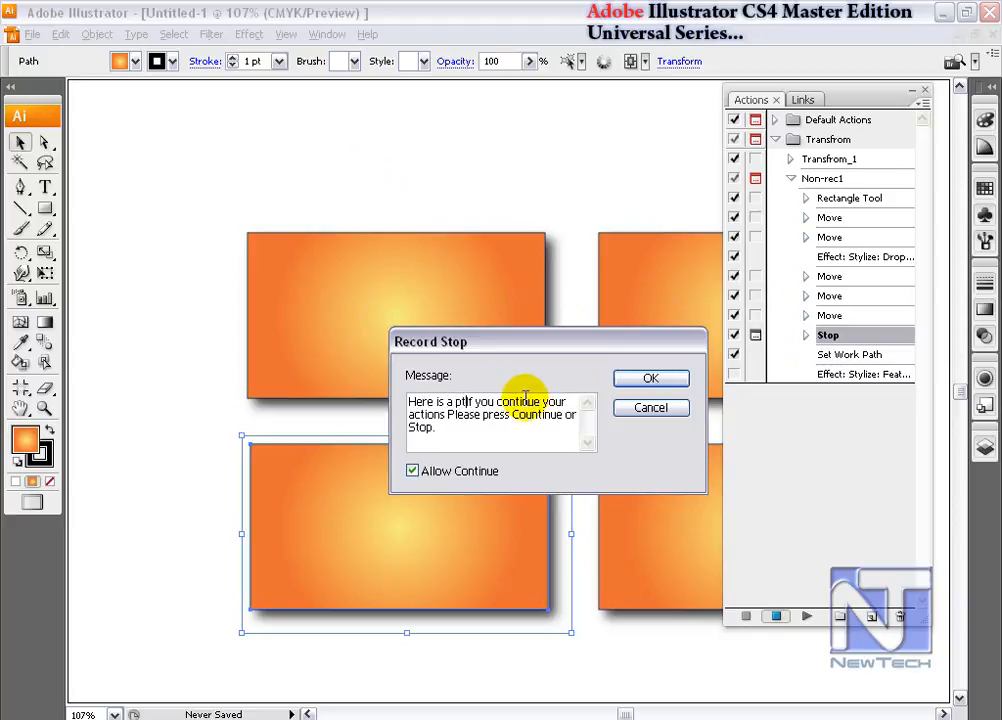
pyautogui.write(' a path ')
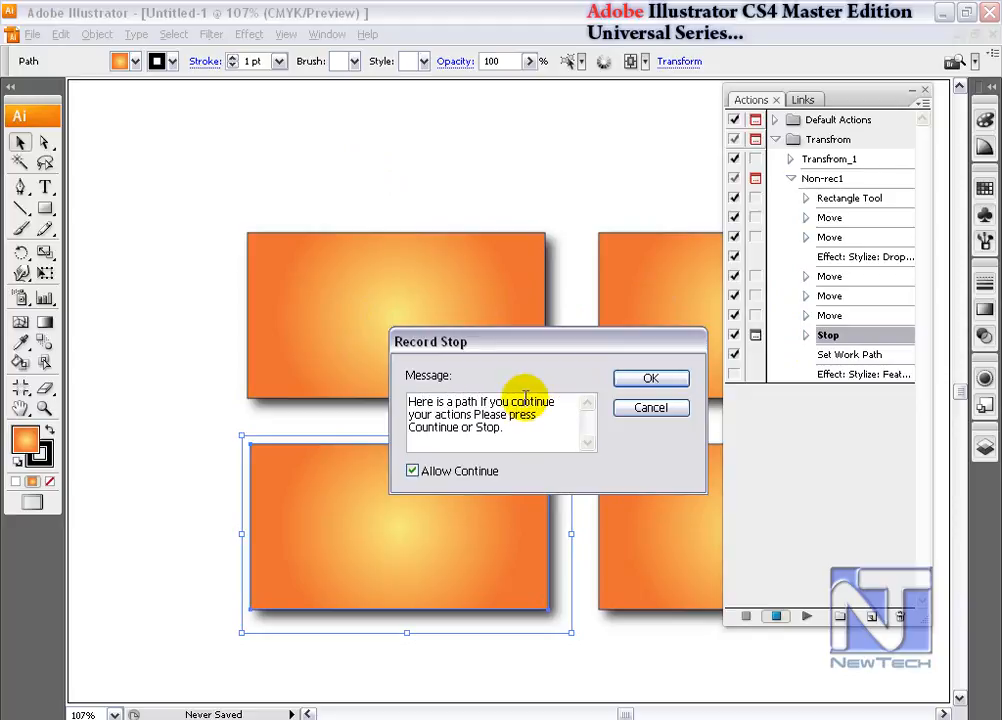
pyautogui.write('to ')
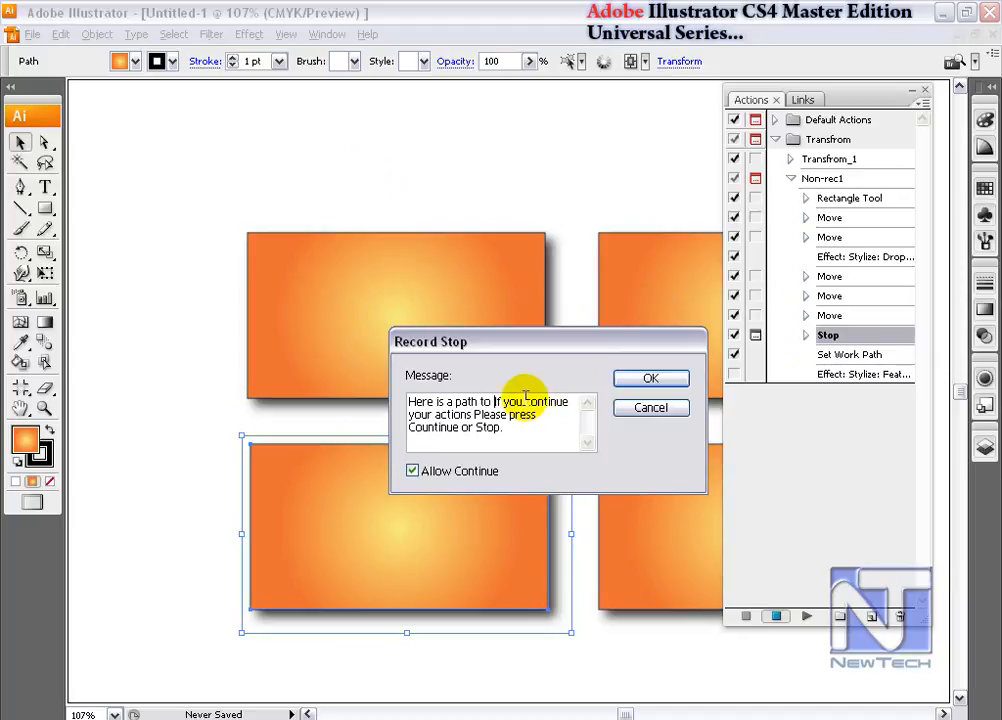
pyautogui.write('dr')
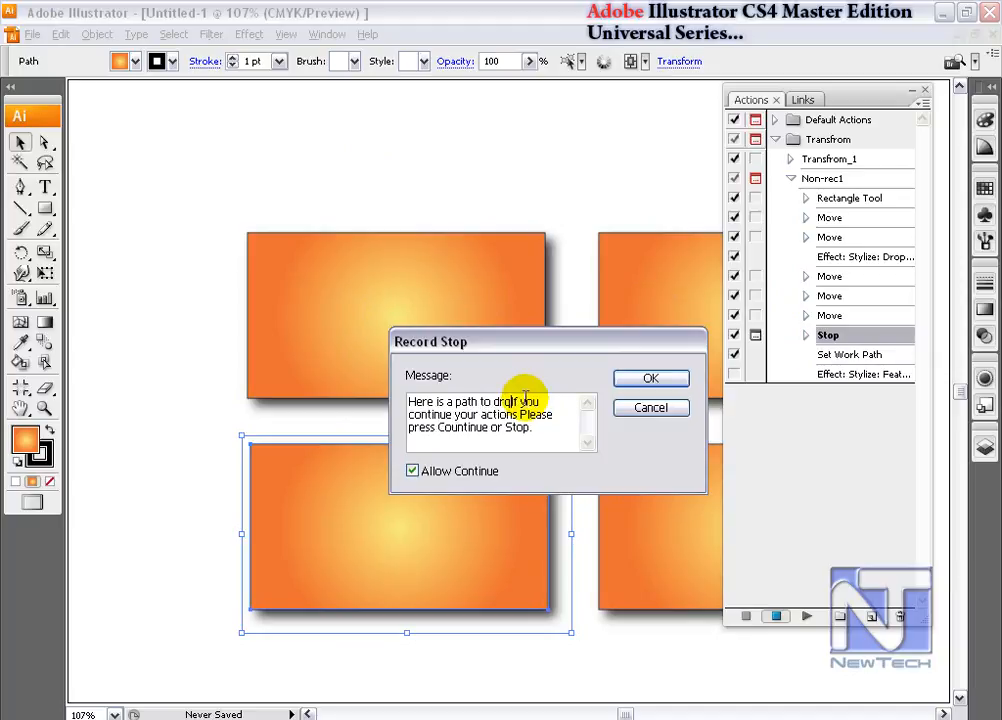
pyautogui.write('aw.')
pyautogui.click(634, 382)
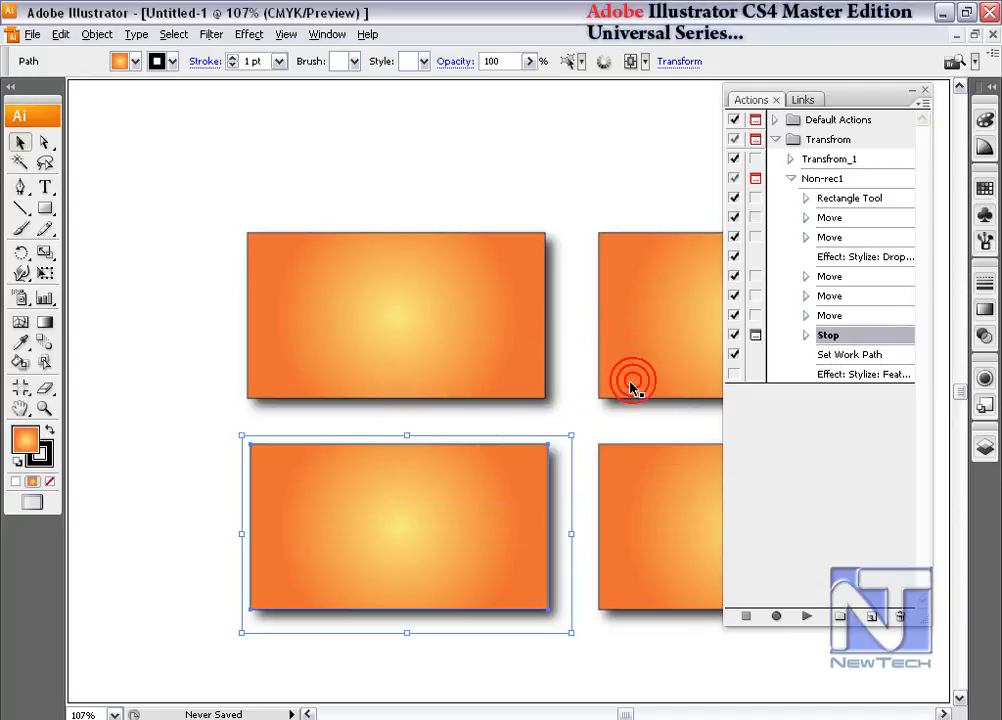
# Play Non-rec1 to test the edited Stop message and continue playback past it
pyautogui.click(807, 616)
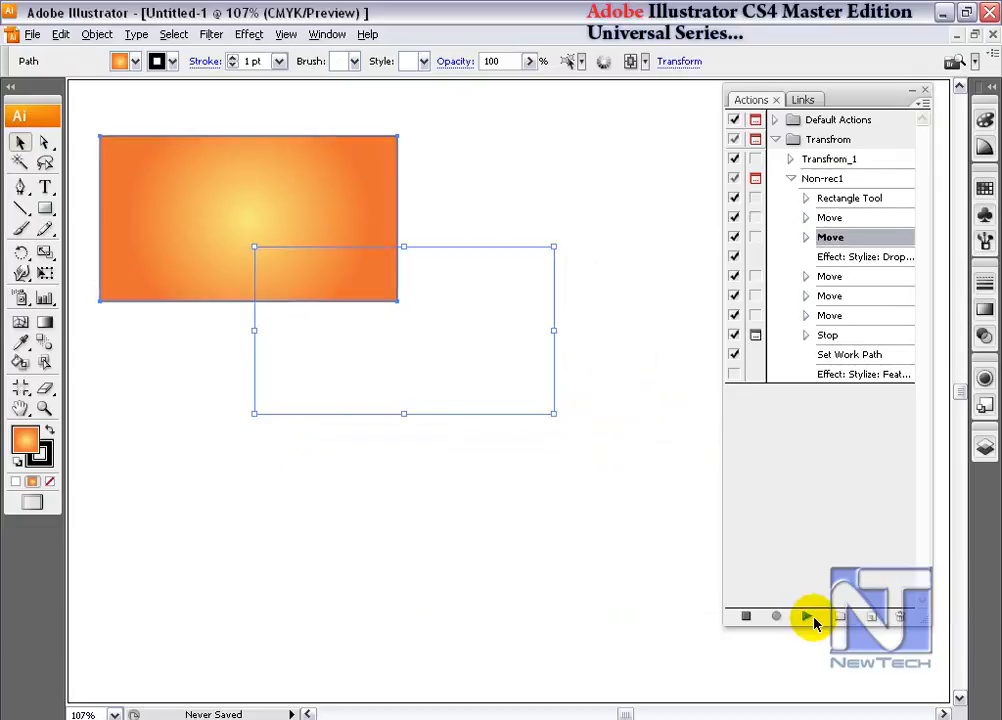
pyautogui.click(810, 212)
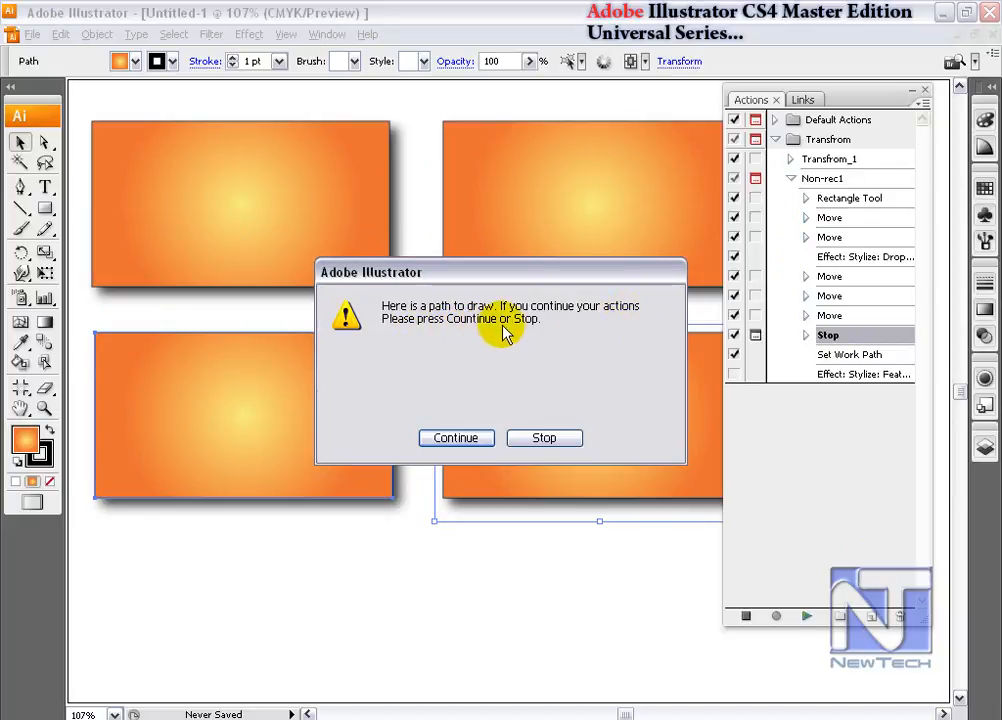
pyautogui.click(481, 448)
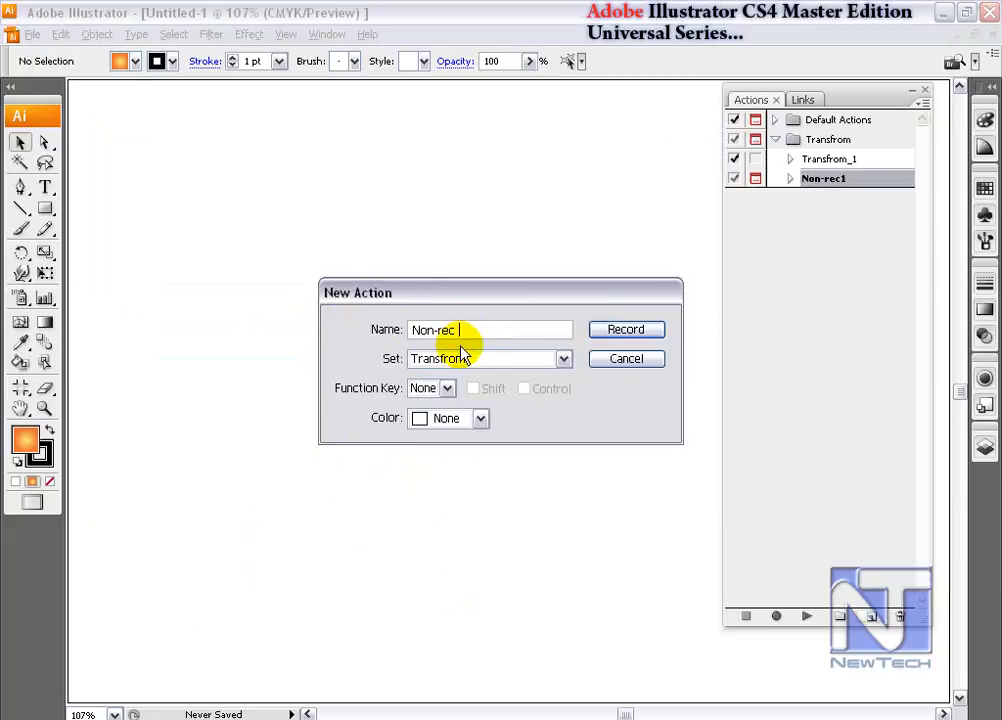
# Create an action named Non-rec 2 in the Transfrom set and start recording it
pyautogui.write('2')
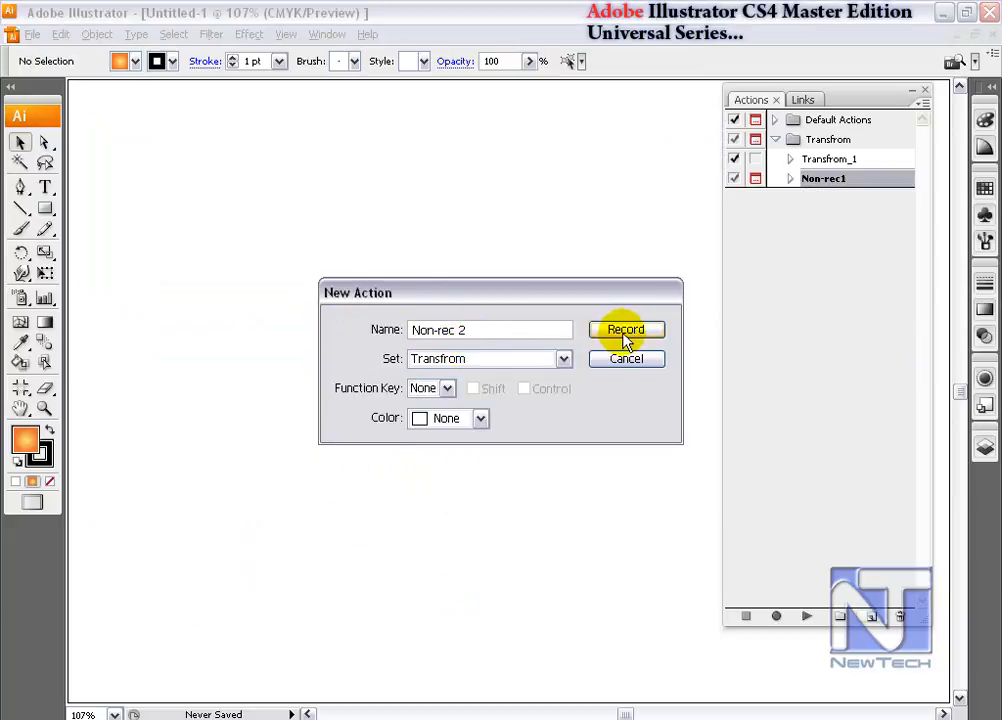
pyautogui.click(625, 335)
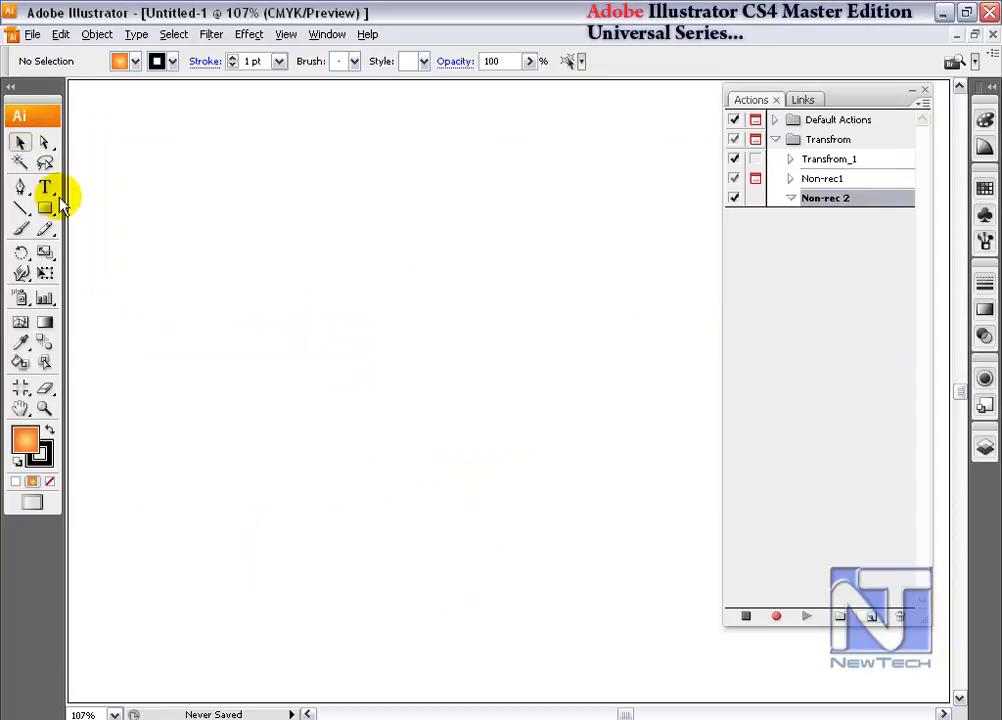
pyautogui.click(922, 103)
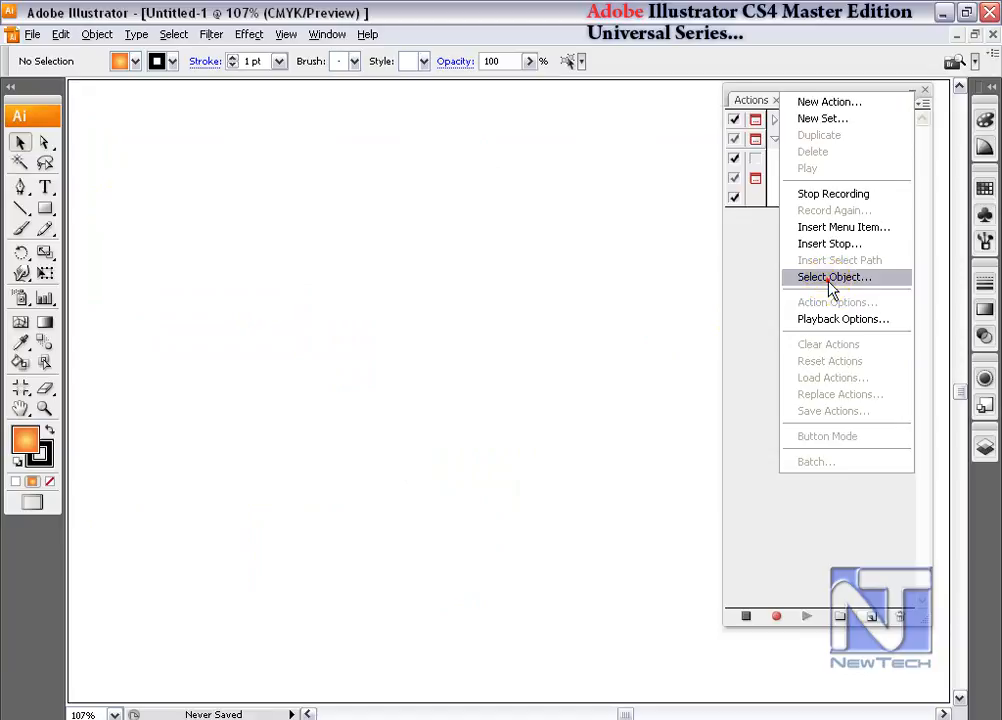
pyautogui.click(829, 281)
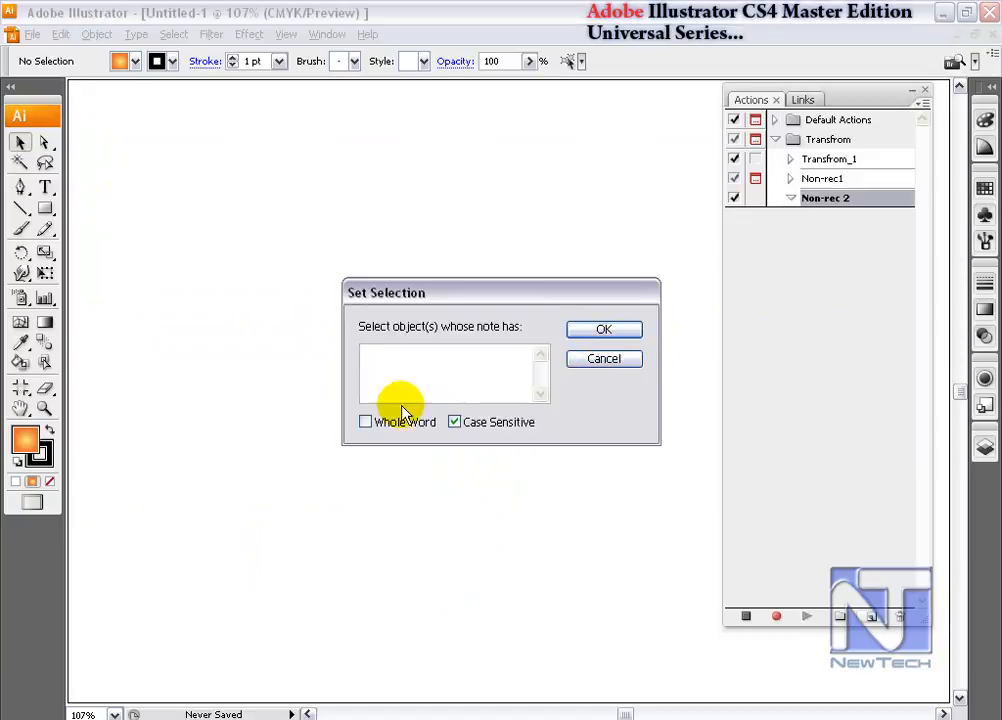
pyautogui.moveTo(417, 292); pyautogui.dragTo(455, 350)
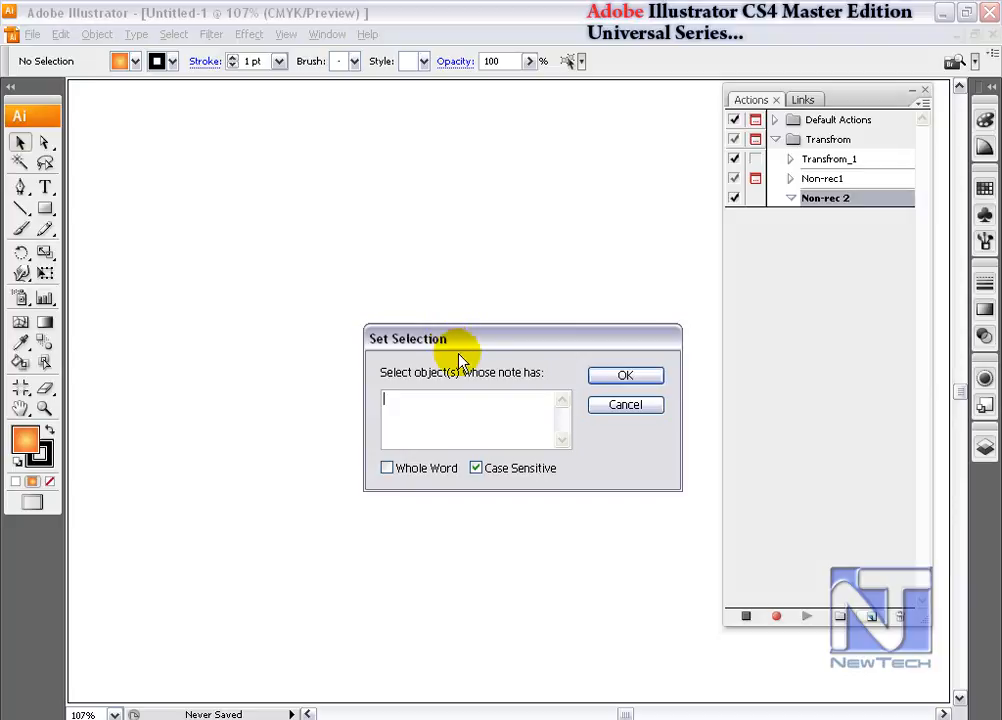
pyautogui.click(612, 404)
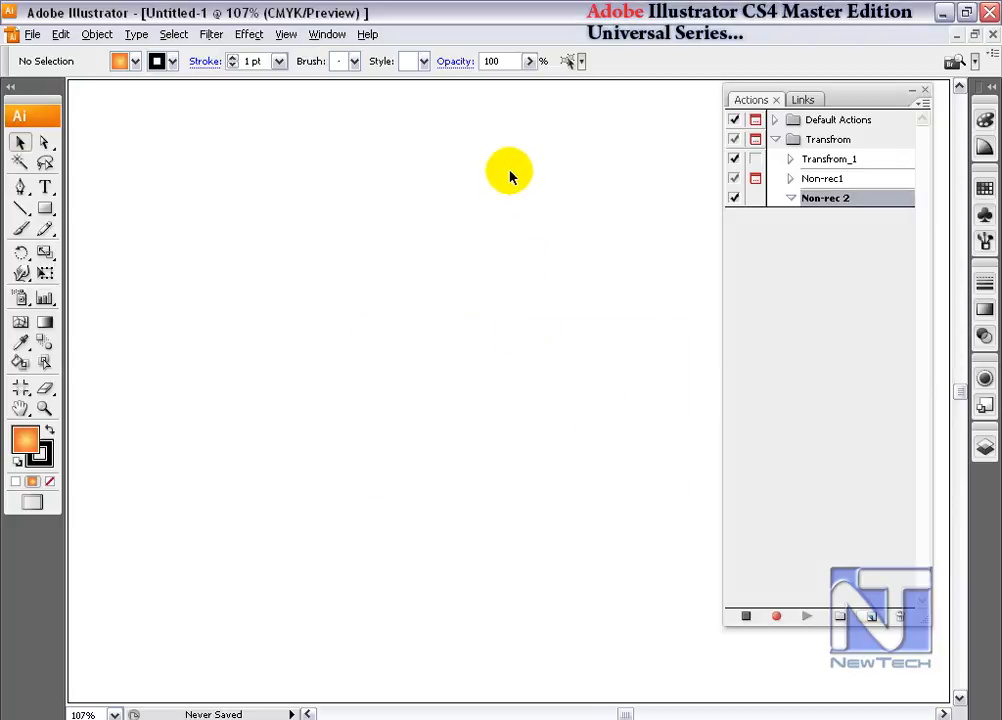
# Stop recording Non-rec 2 and display the object Attributes in the free area beside the actions list
pyautogui.click(745, 618)
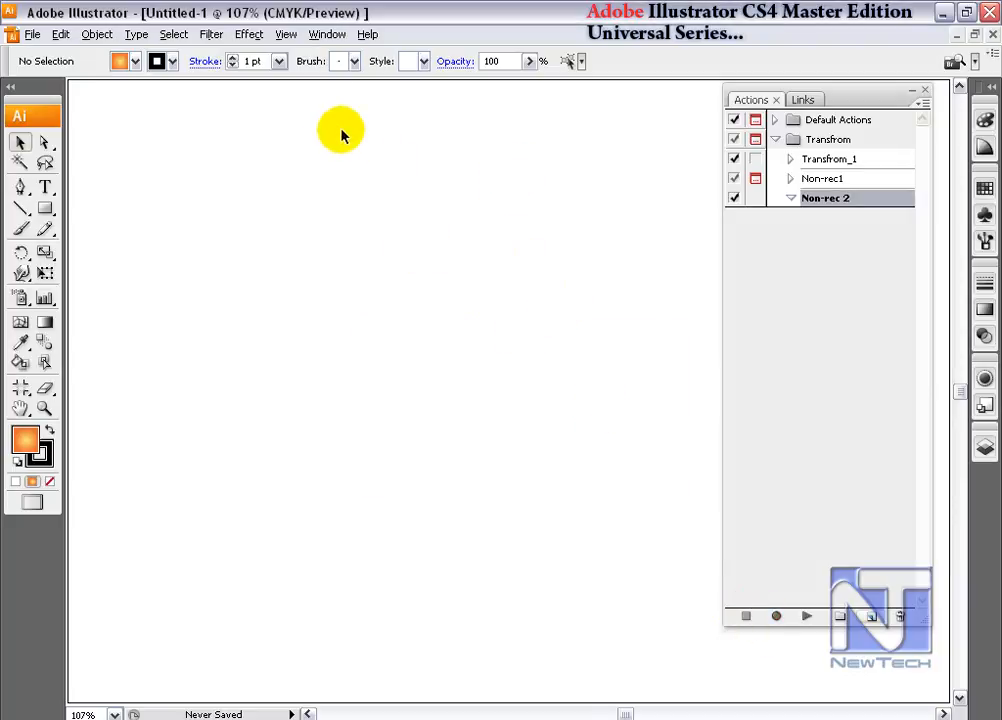
pyautogui.click(327, 34)
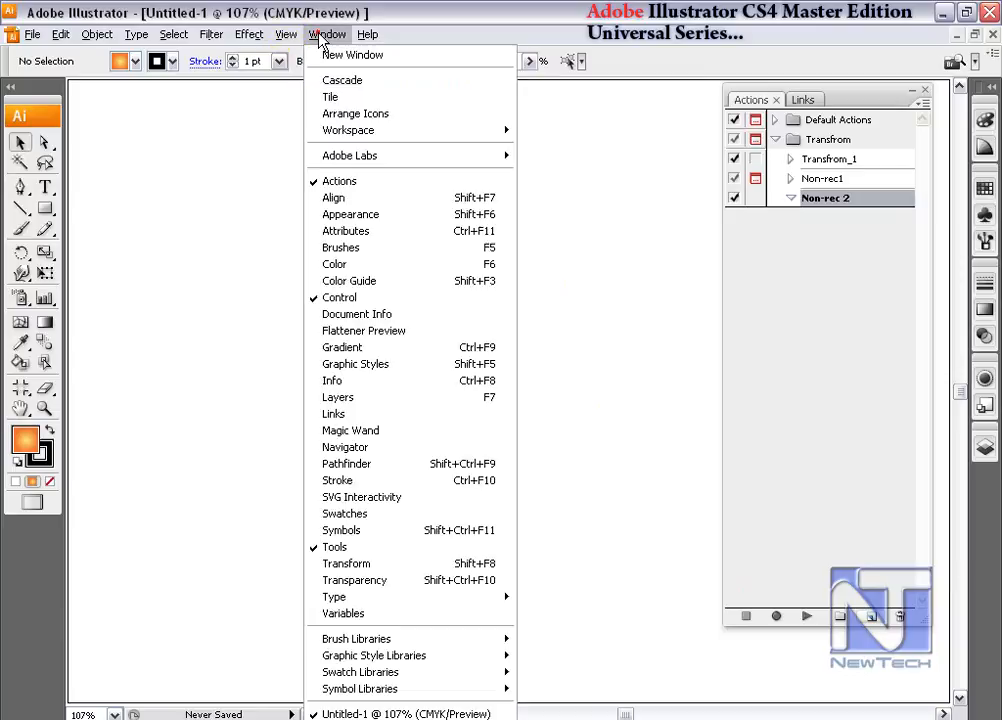
pyautogui.click(392, 232)
pyautogui.moveTo(568, 103); pyautogui.dragTo(568, 295)
# Draw a small gradient-filled rectangle near the artboard's lower-left corner and give it the attribute note "Gradient"
pyautogui.click(44, 209)
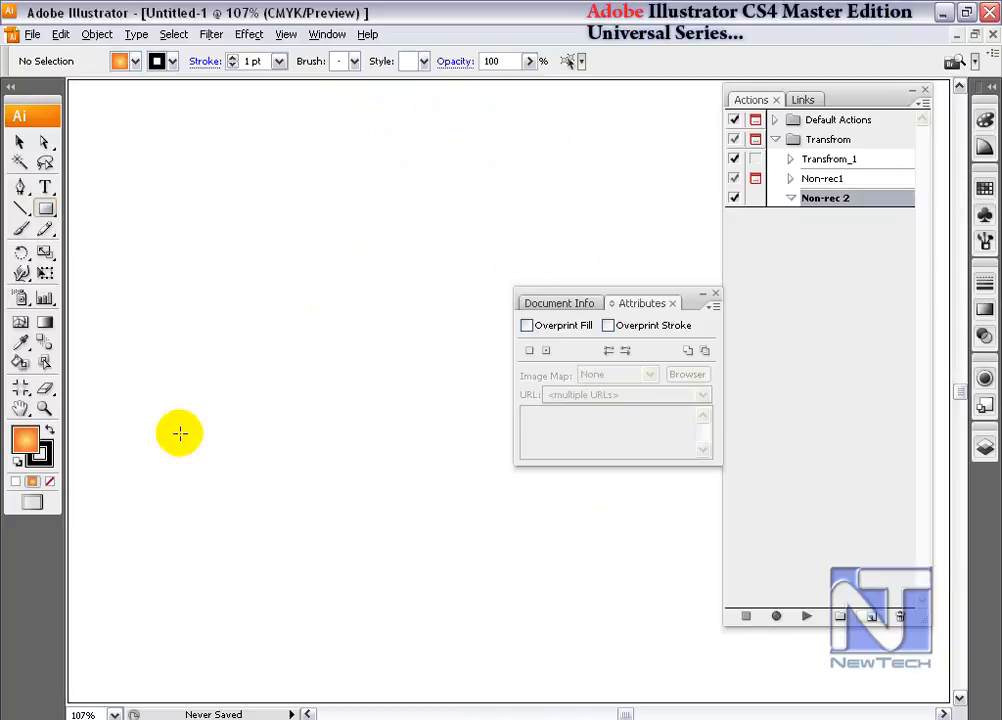
pyautogui.moveTo(104, 593); pyautogui.dragTo(288, 671)
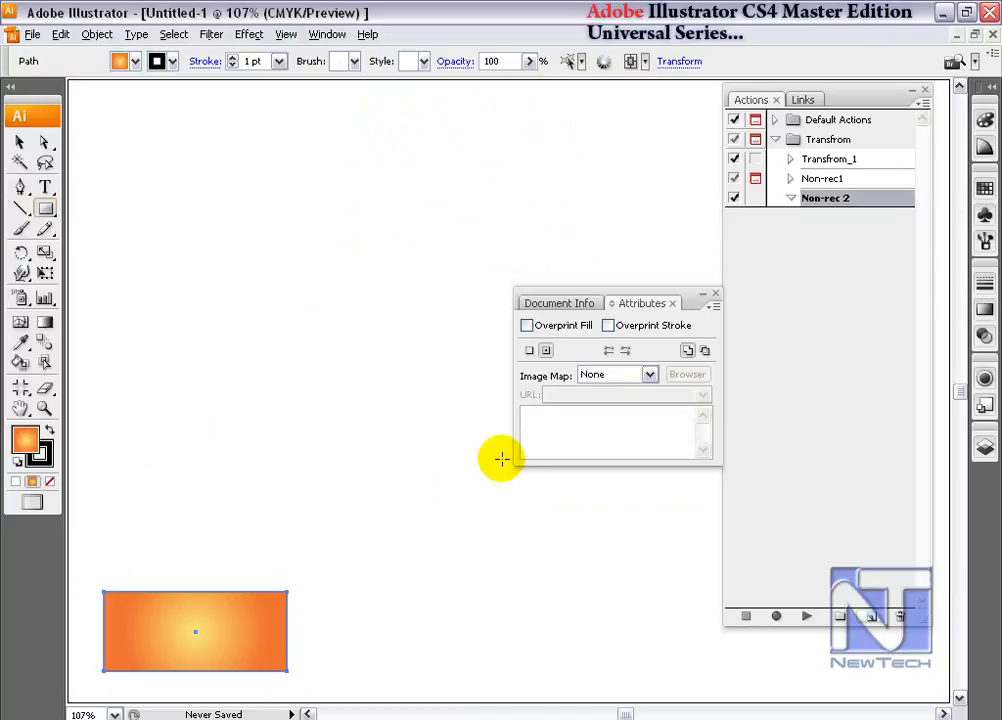
pyautogui.click(19, 143)
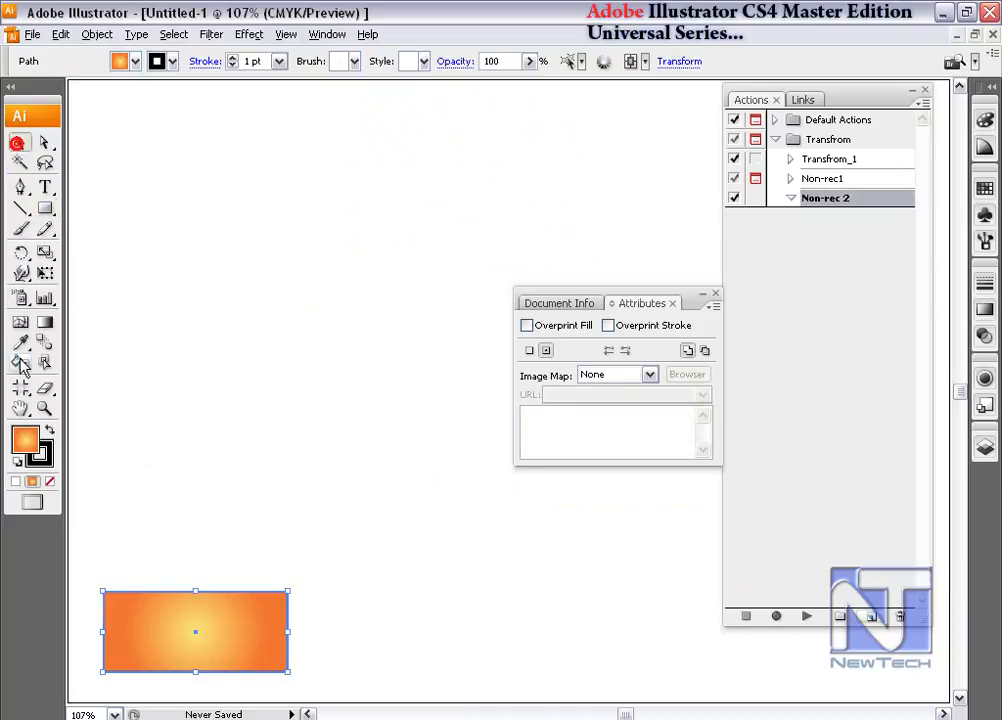
pyautogui.doubleClick(23, 437)
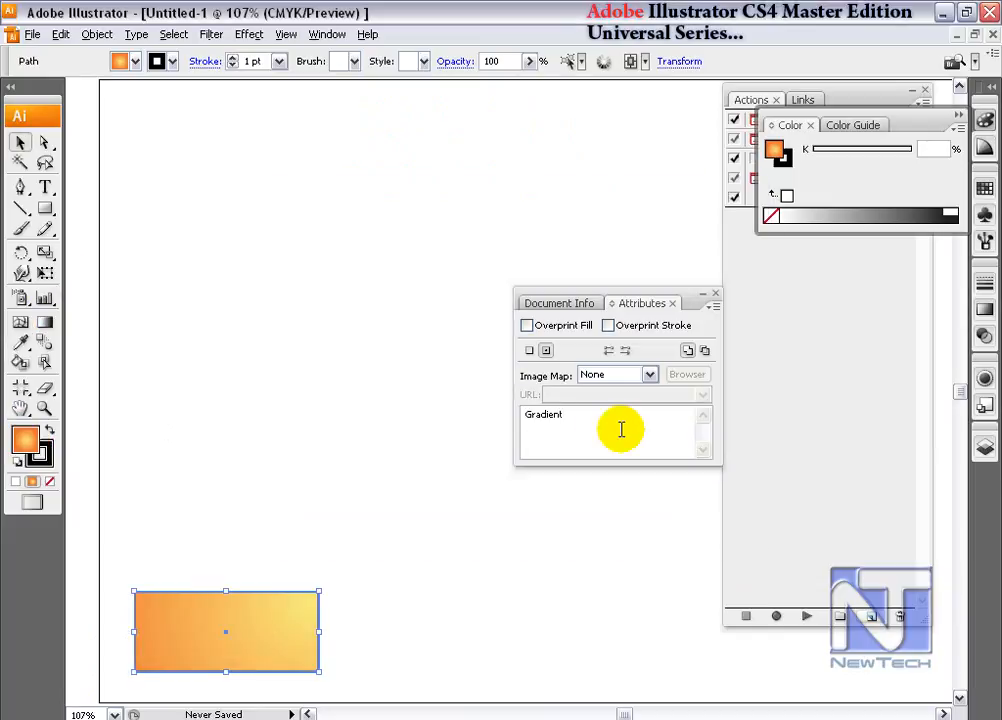
pyautogui.click(621, 430)
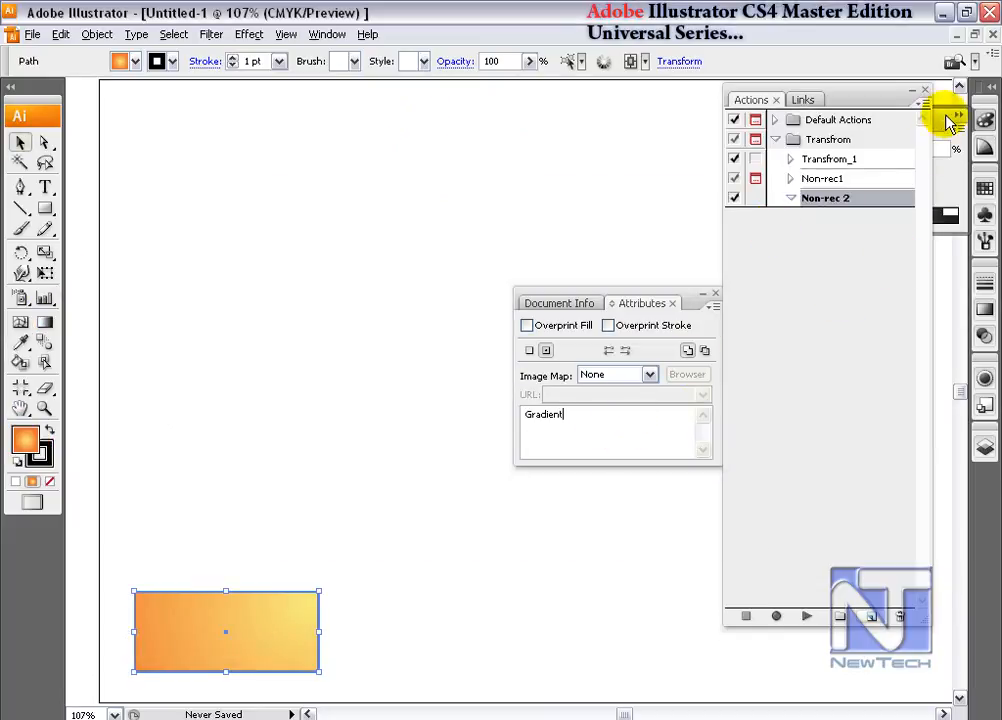
# Add a Select Object command to Non-rec 2 for objects whose note has "Gradient", with Case Sensitive on and Whole Word off
pyautogui.click(922, 104)
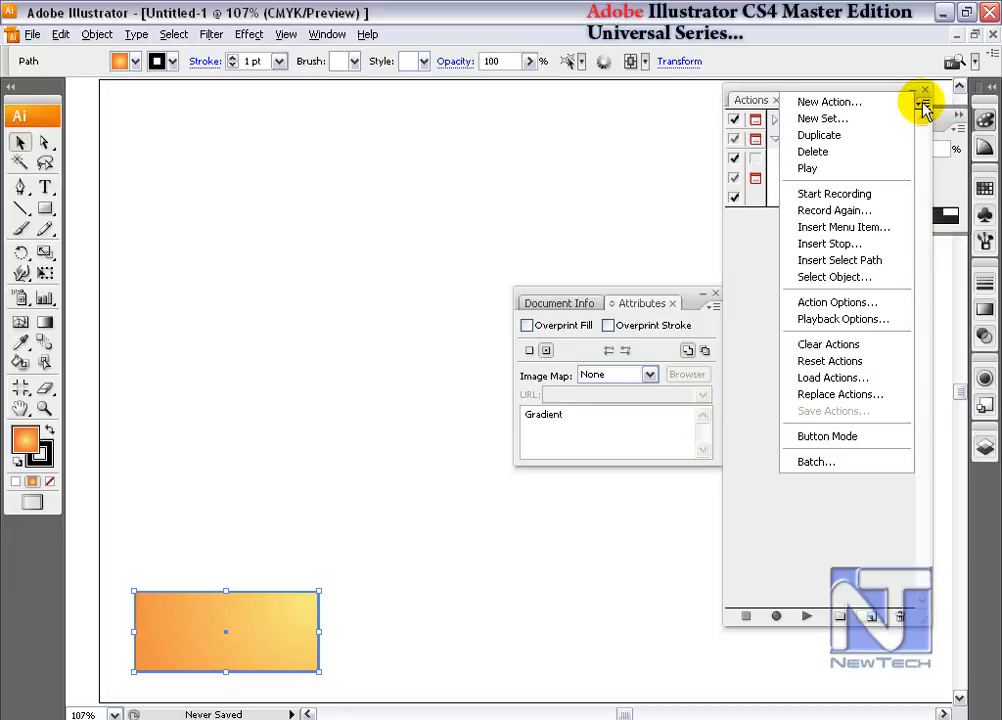
pyautogui.click(829, 277)
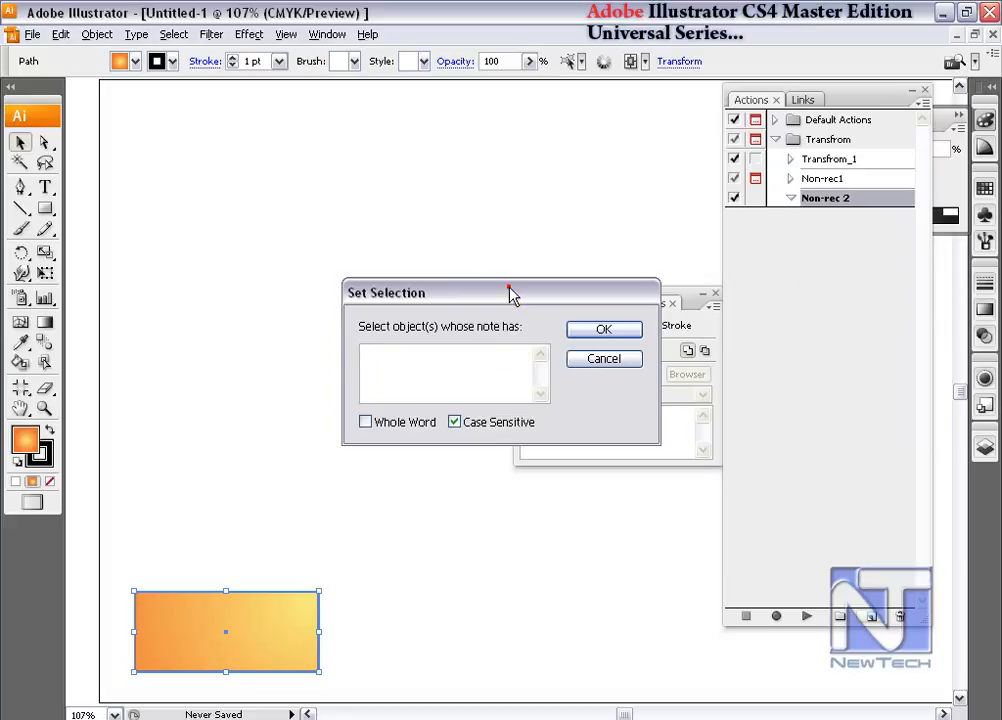
pyautogui.moveTo(510, 291); pyautogui.dragTo(526, 503)
pyautogui.click(448, 568)
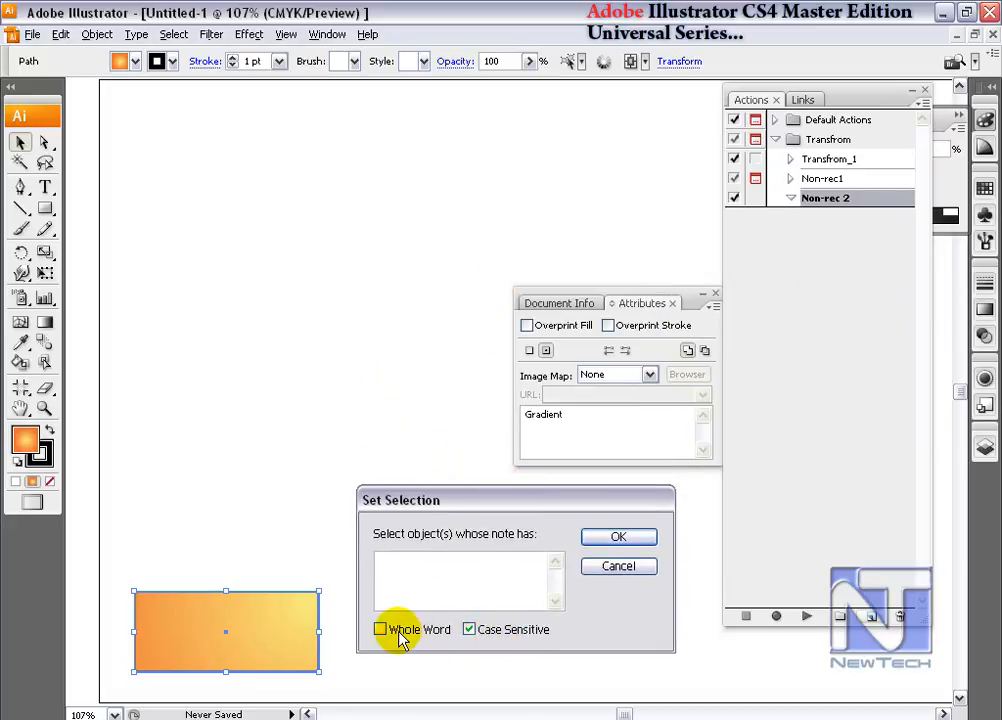
pyautogui.click(470, 630)
pyautogui.click(470, 630)
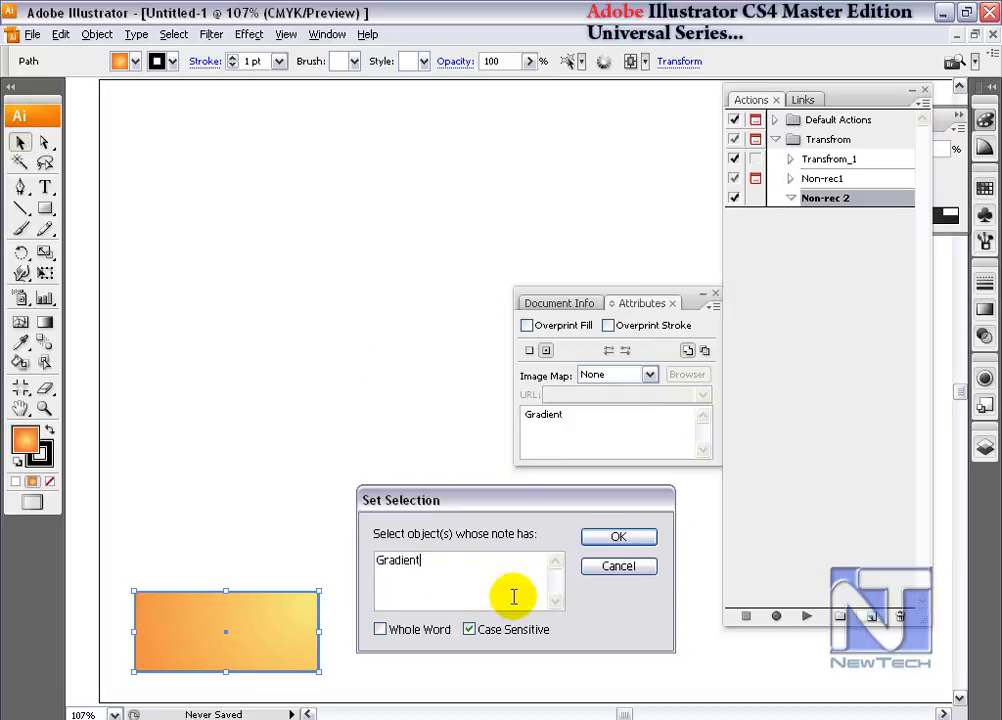
pyautogui.click(594, 538)
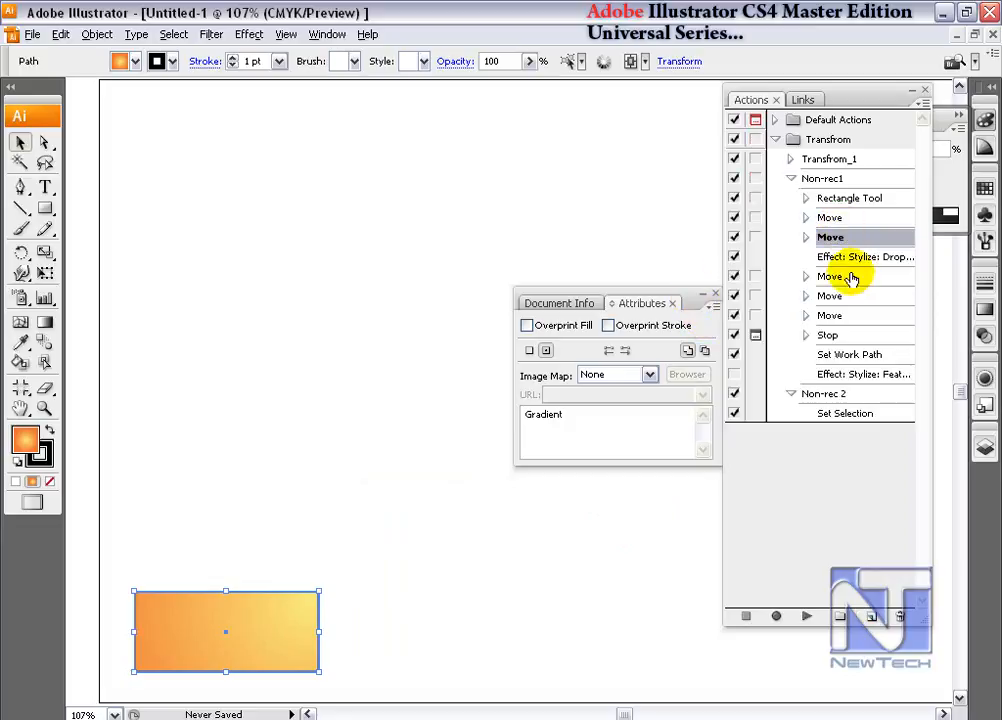
# Copy the Drop Shadow effect and the three Move steps following it from Non-rec1 into Non-rec 2, above Set Selection
pyautogui.keyDown('ctrl'); pyautogui.click(845, 283); pyautogui.keyUp('ctrl')
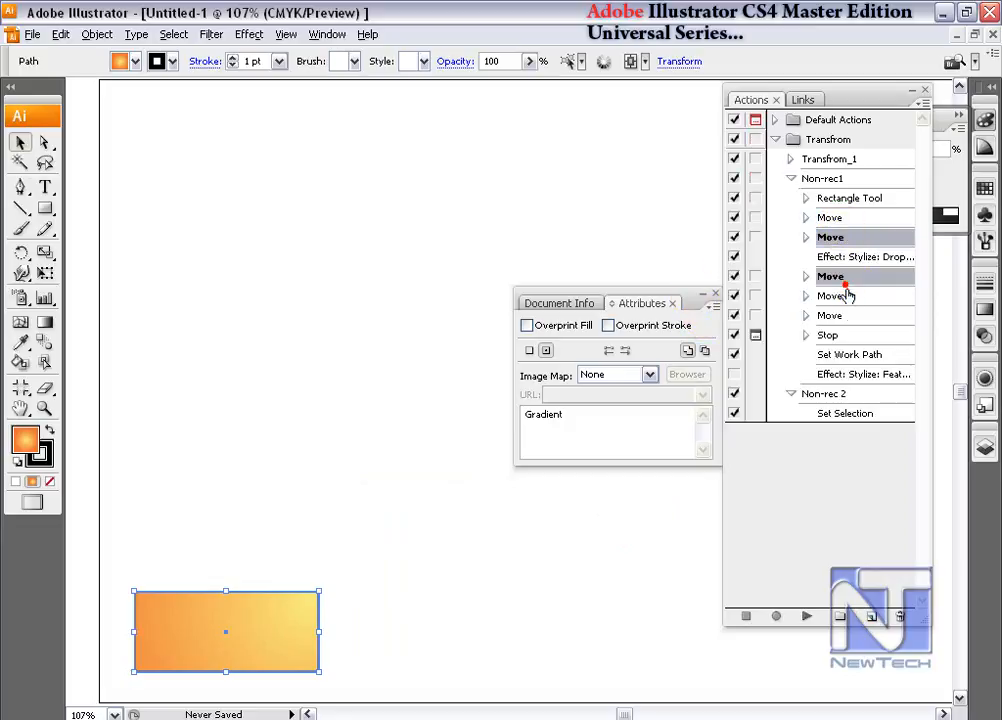
pyautogui.keyDown('ctrl'); pyautogui.click(847, 316); pyautogui.keyUp('ctrl')
pyautogui.keyDown('ctrl'); pyautogui.click(843, 296); pyautogui.keyUp('ctrl')
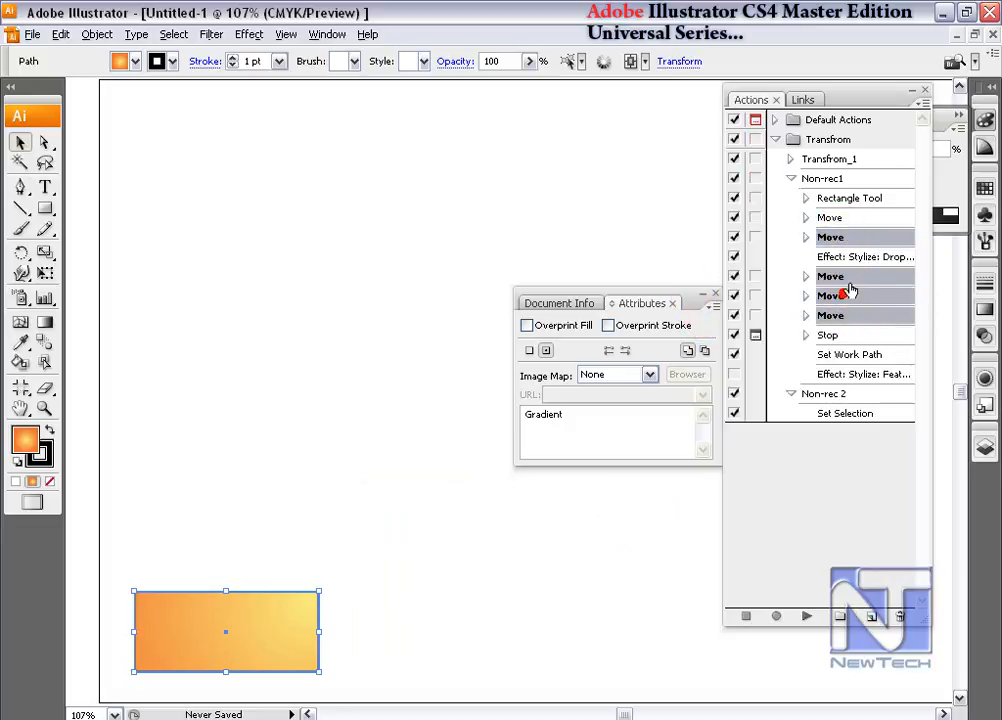
pyautogui.keyDown('ctrl'); pyautogui.click(836, 258); pyautogui.keyUp('ctrl')
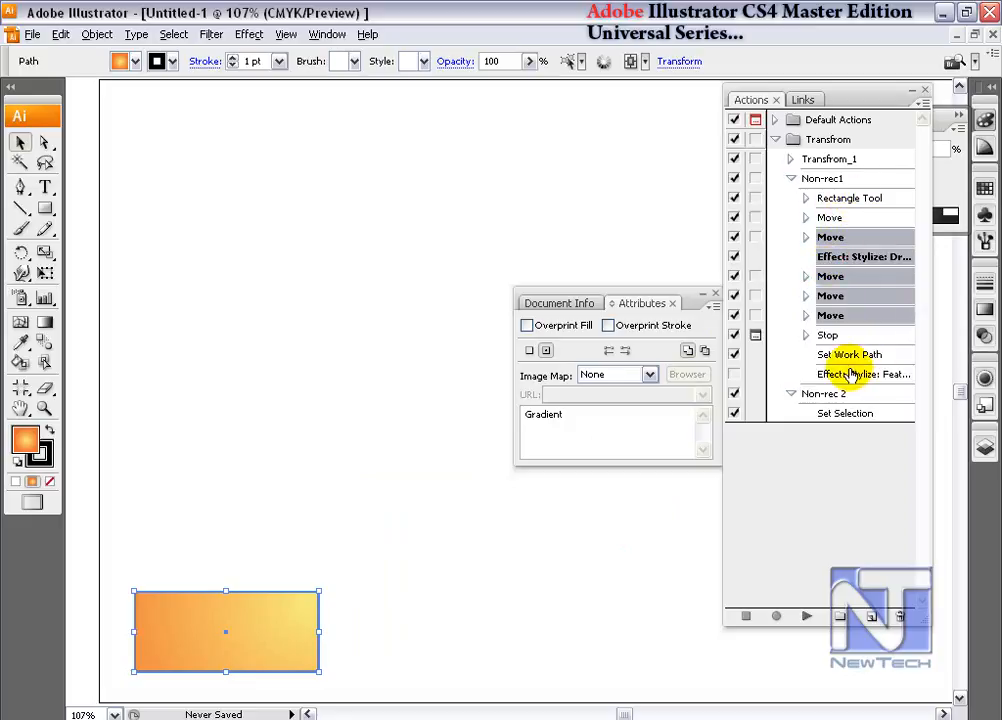
pyautogui.keyDown('ctrl'); pyautogui.click(842, 238); pyautogui.keyUp('ctrl')
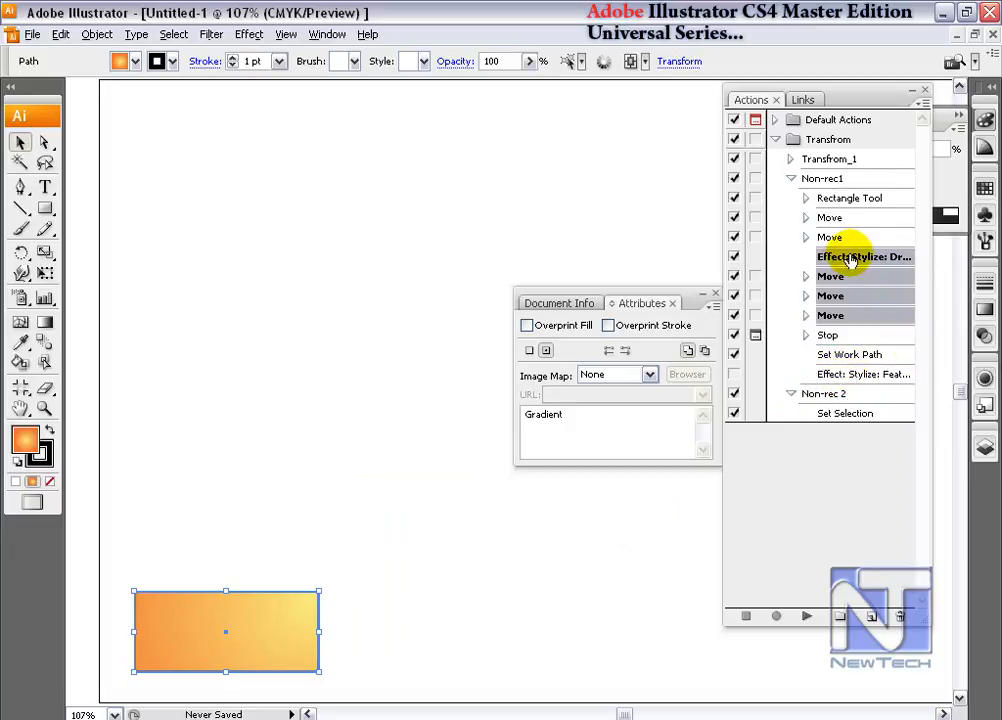
pyautogui.moveTo(849, 260); pyautogui.dragTo(843, 400)
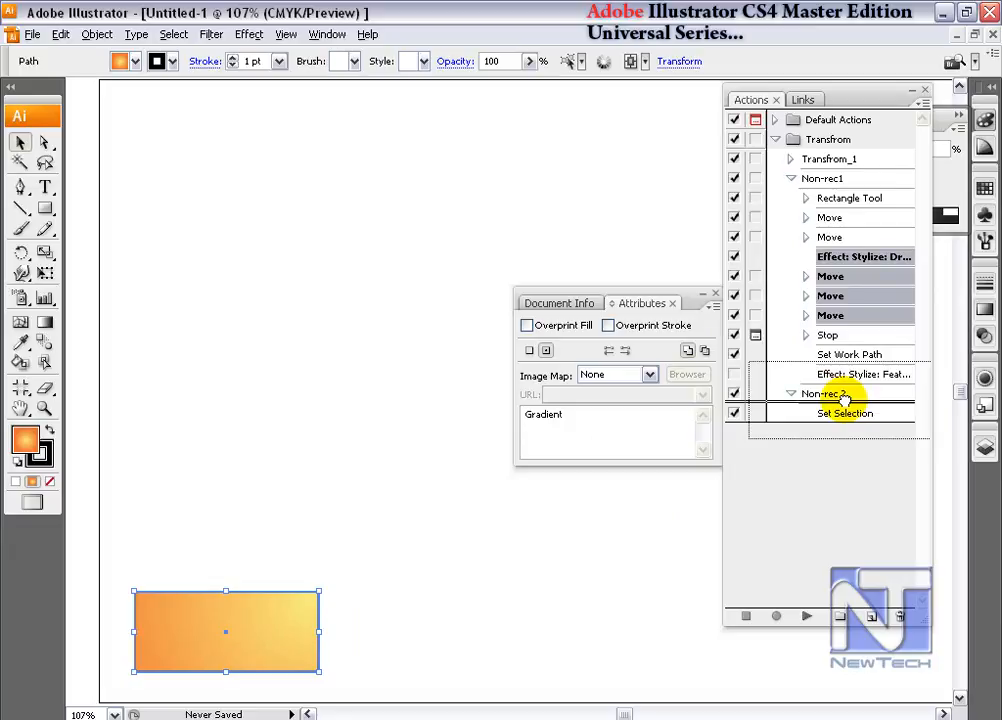
pyautogui.moveTo(845, 400); pyautogui.dragTo(845, 402)
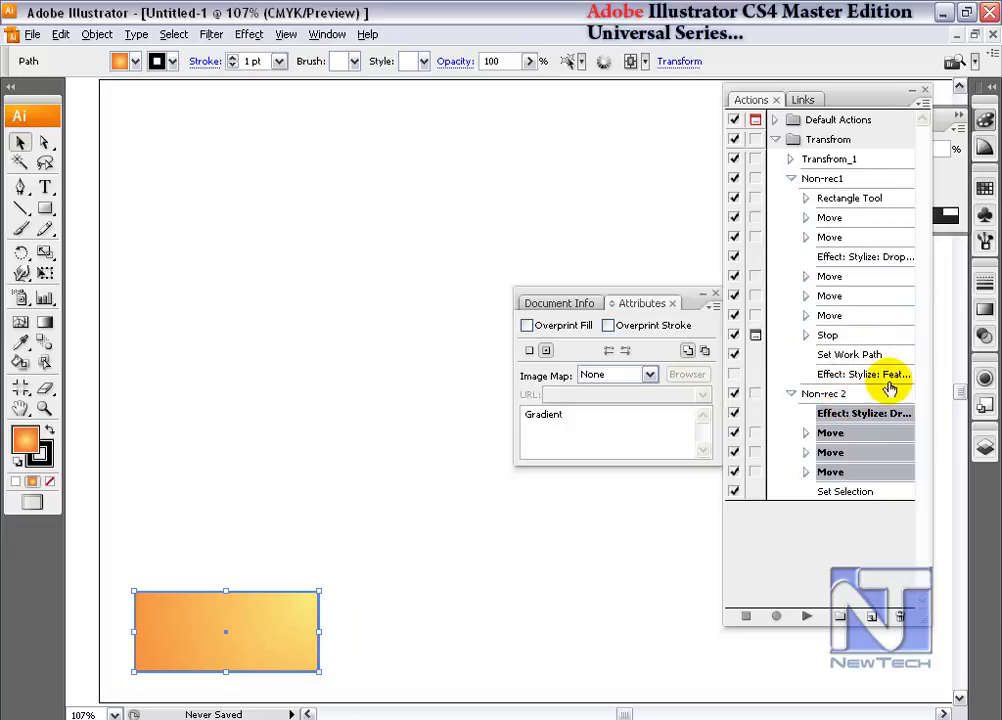
# Move Set Selection to the beginning of Non-rec 2, before the Drop Shadow effect
pyautogui.click(840, 493)
pyautogui.click(776, 617)
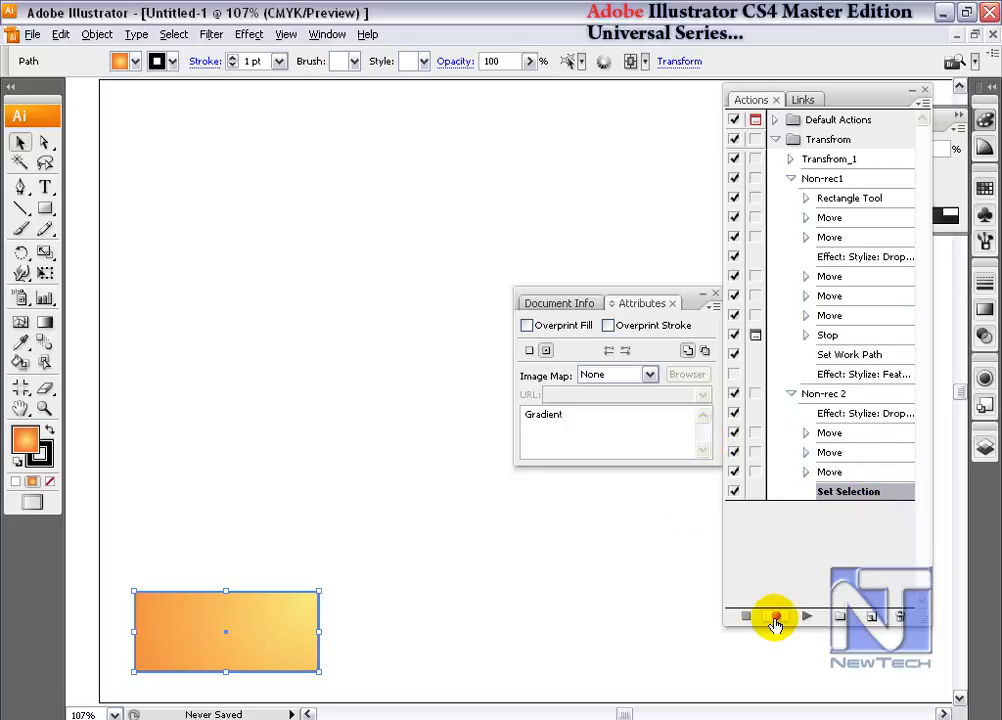
pyautogui.moveTo(855, 501); pyautogui.dragTo(853, 412)
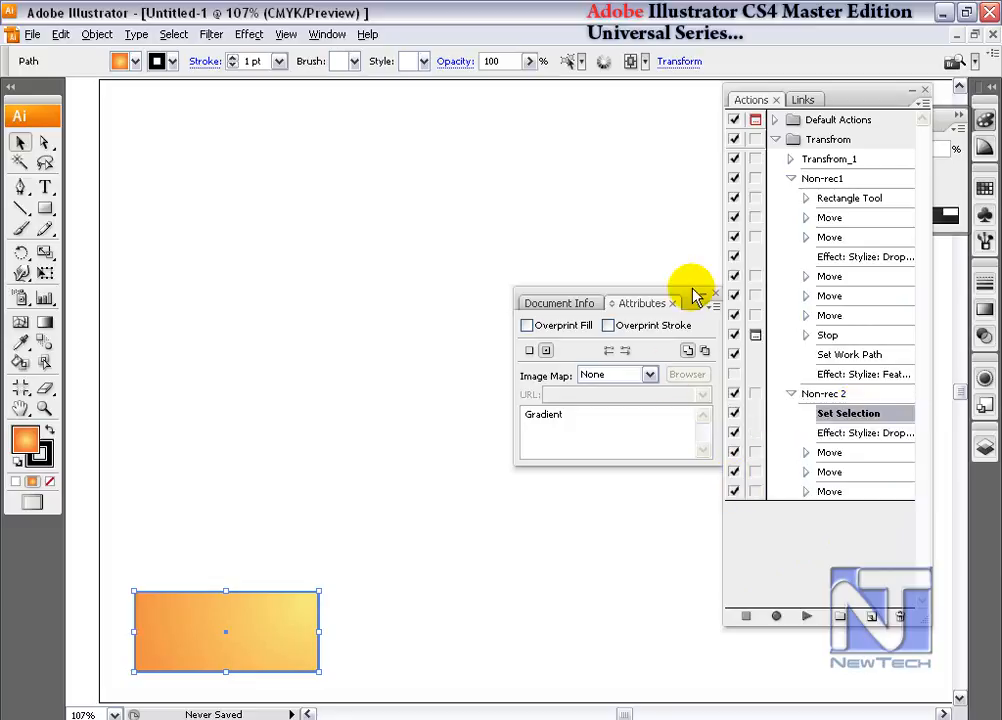
# Test Non-rec 2 by playing it from Set Selection, accepting the Drop Shadow with 75% opacity, 0.1 in offsets and 0.07 in blur
pyautogui.moveTo(688, 295); pyautogui.dragTo(668, 518)
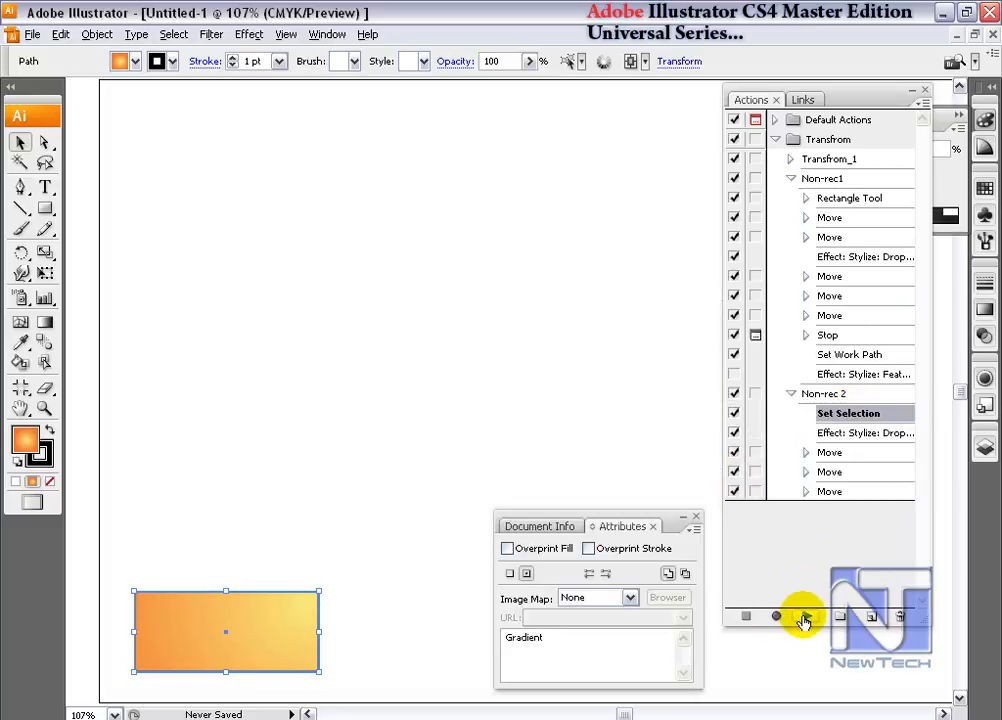
pyautogui.click(805, 617)
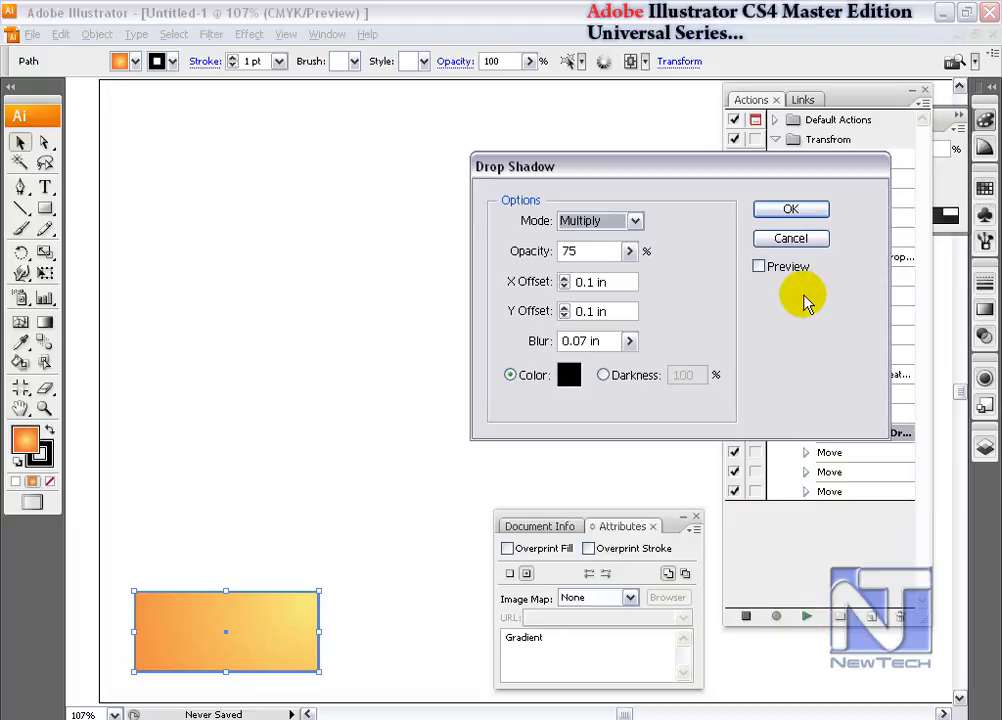
pyautogui.click(792, 209)
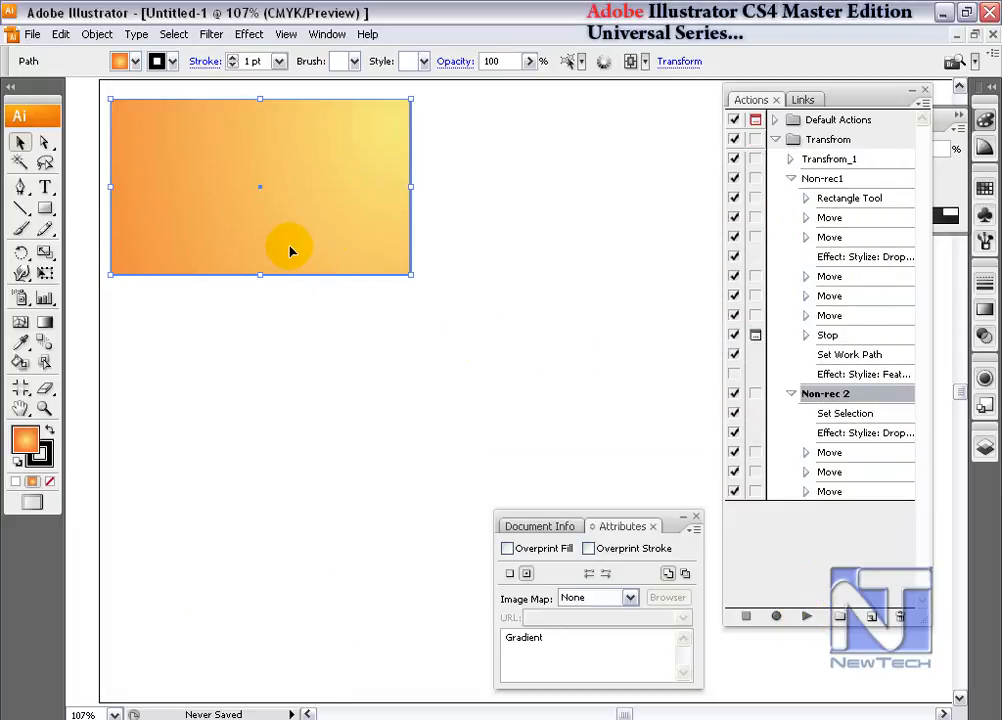
# Extend the large gradient rectangle slightly downward and replace its fill with a solid dark green swatch
pyautogui.click(298, 216)
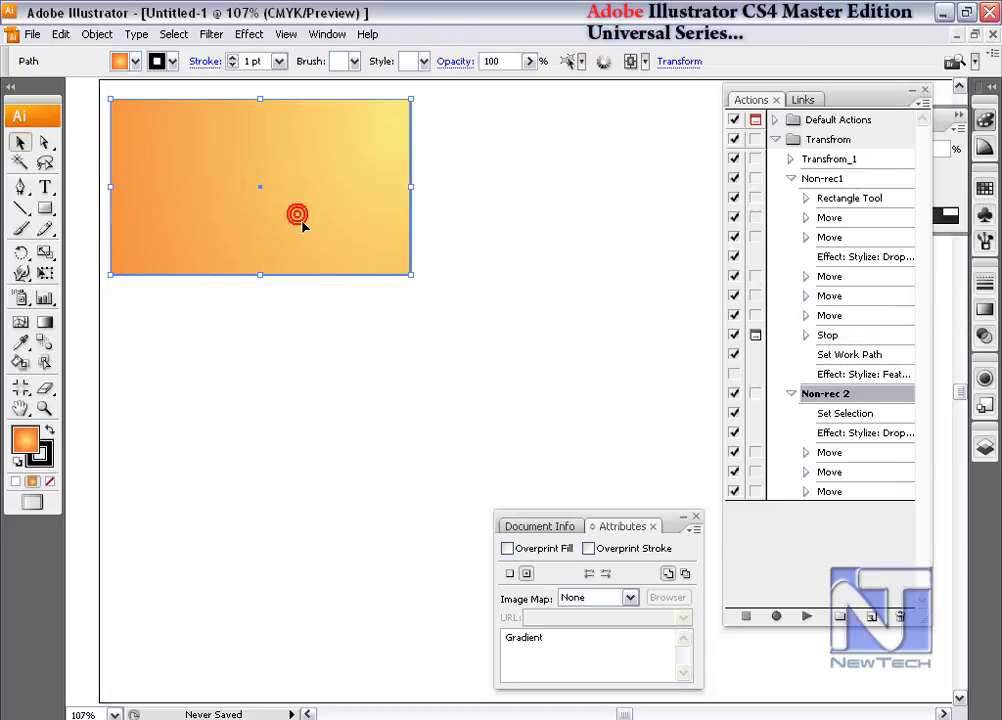
pyautogui.doubleClick(537, 637)
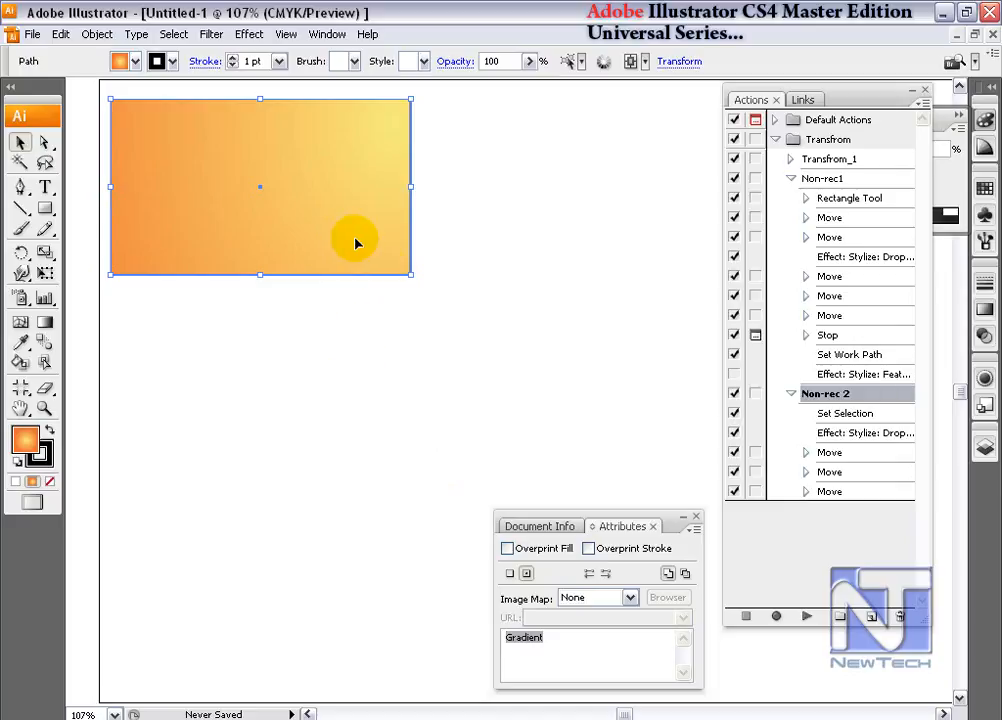
pyautogui.moveTo(258, 275); pyautogui.dragTo(258, 287)
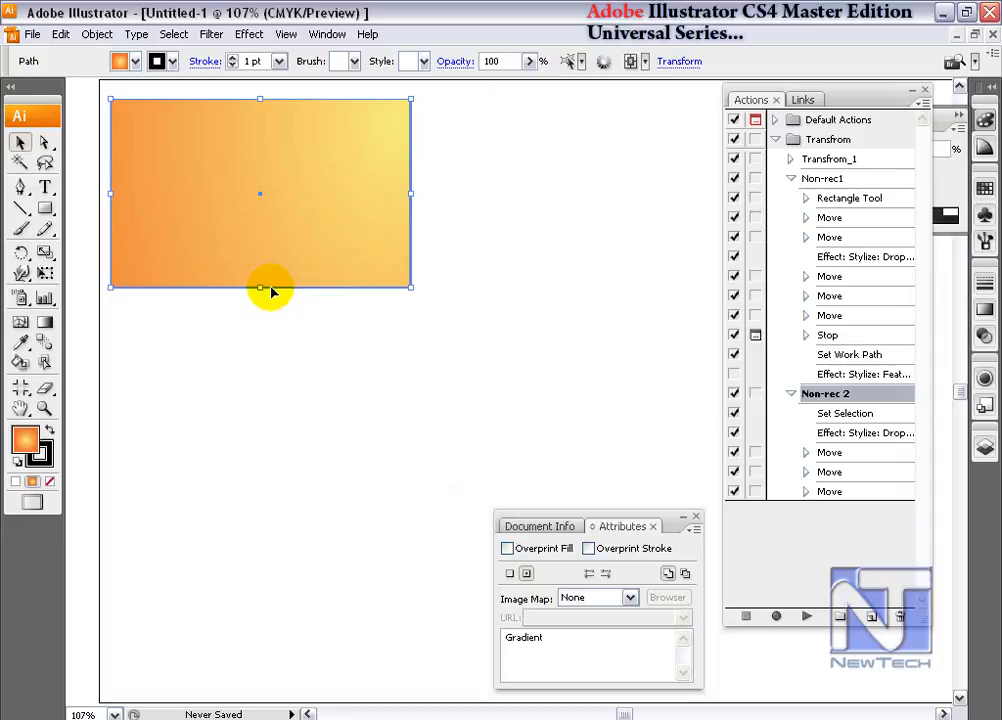
pyautogui.click(985, 188)
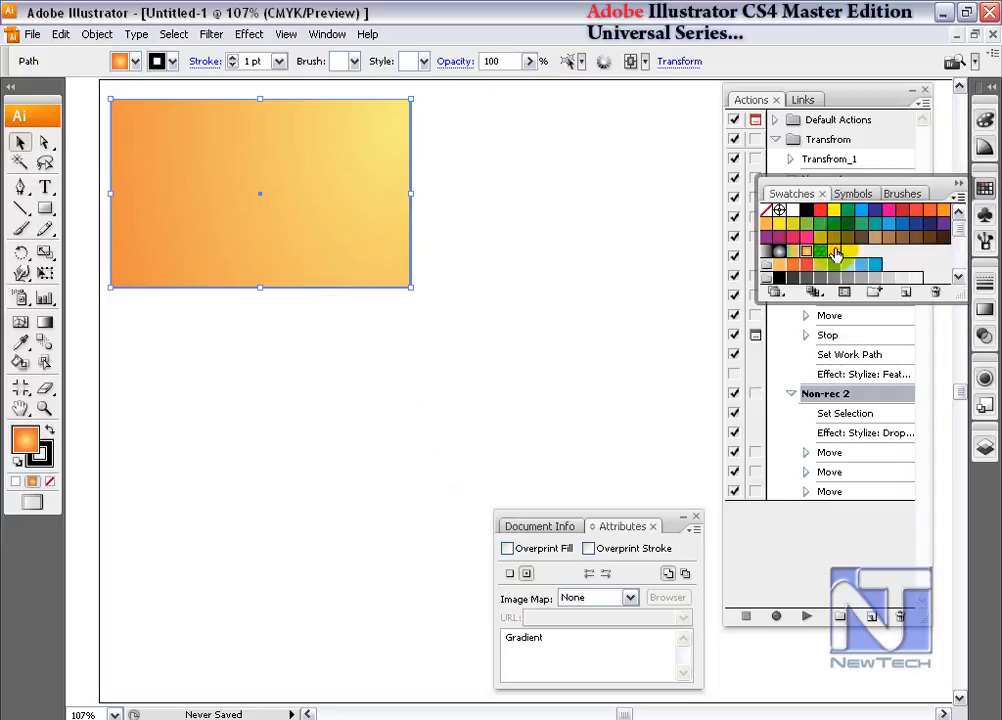
pyautogui.click(821, 252)
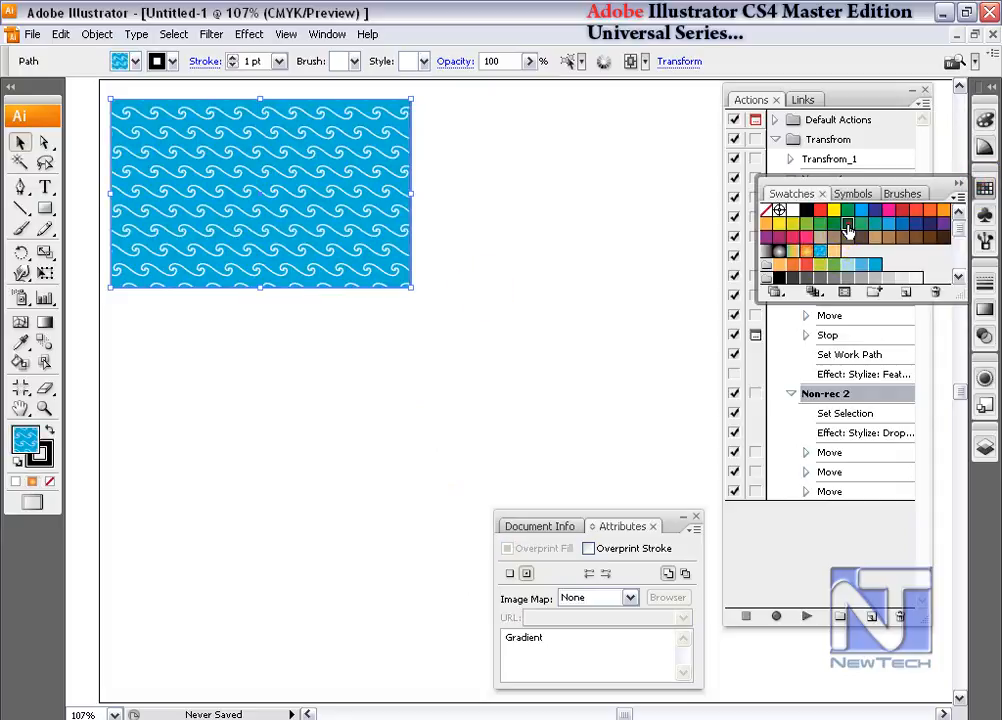
pyautogui.click(847, 230)
pyautogui.click(958, 184)
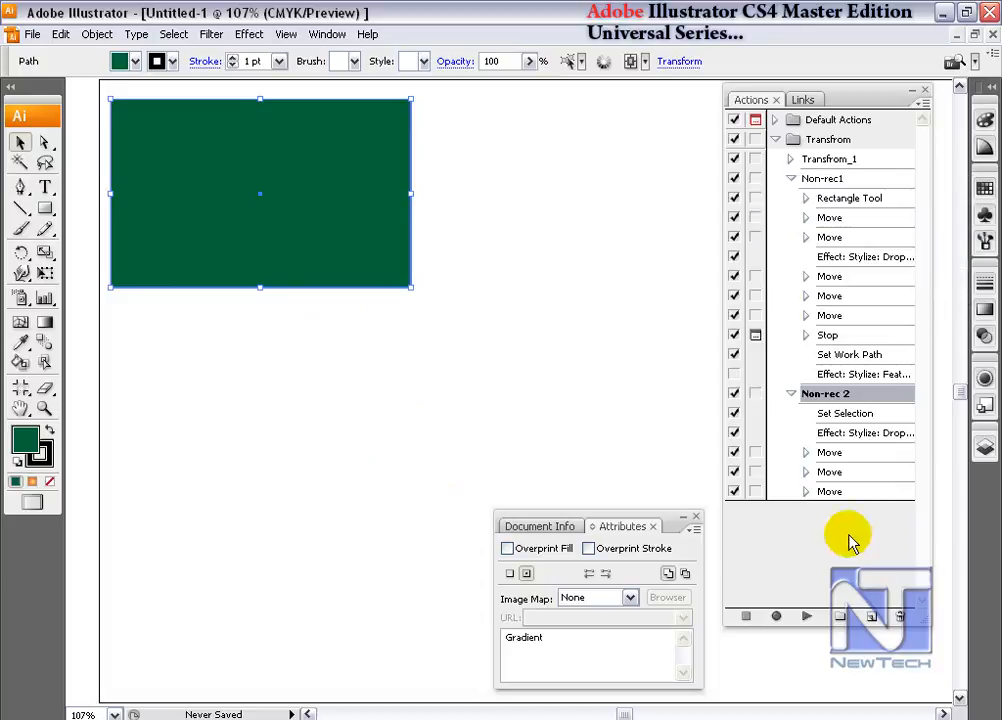
# Play the whole Non-rec 2 action on the dark green rectangle, accepting the Multiply Drop Shadow at 75% opacity
pyautogui.click(806, 617)
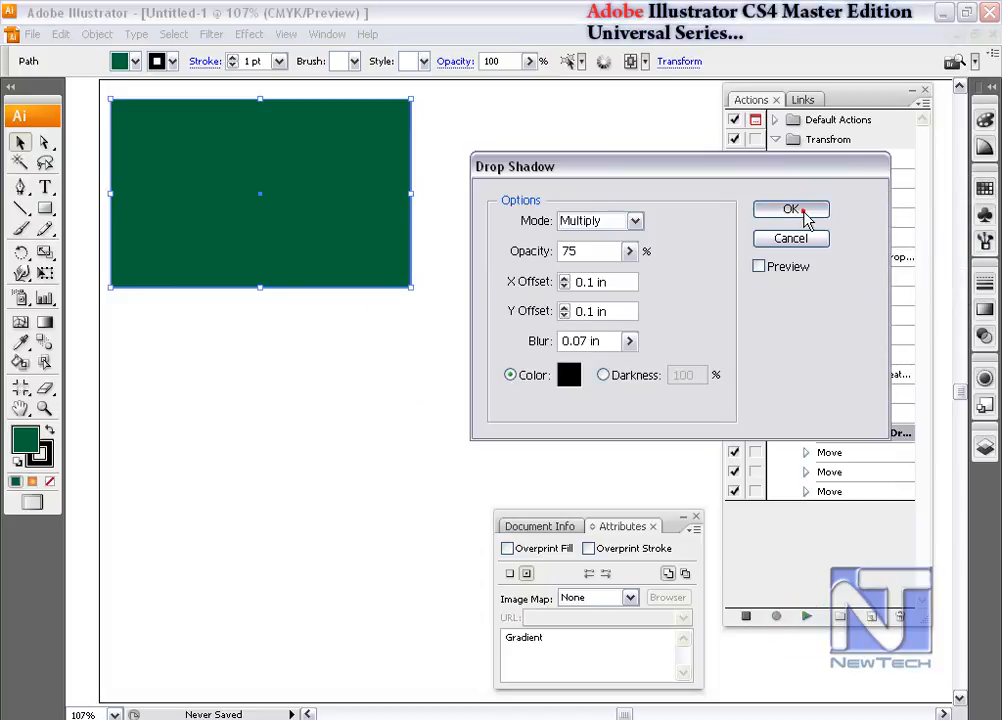
pyautogui.click(791, 209)
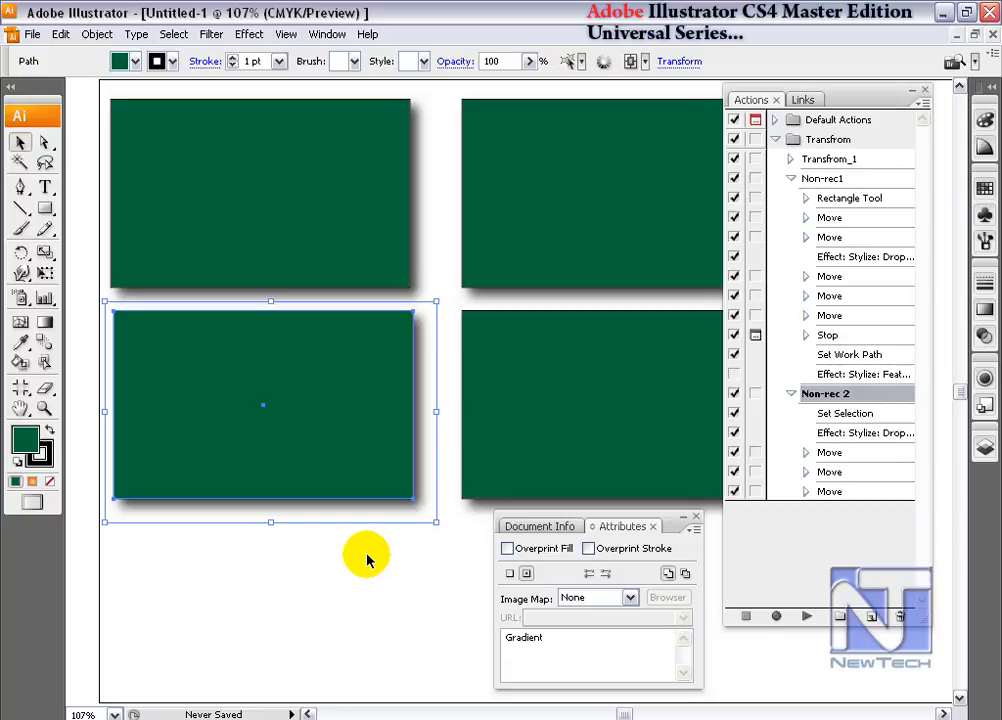
# Collapse the Non-rec 2 action, duplicate it, and expand the duplicate to show its steps
pyautogui.click(790, 393)
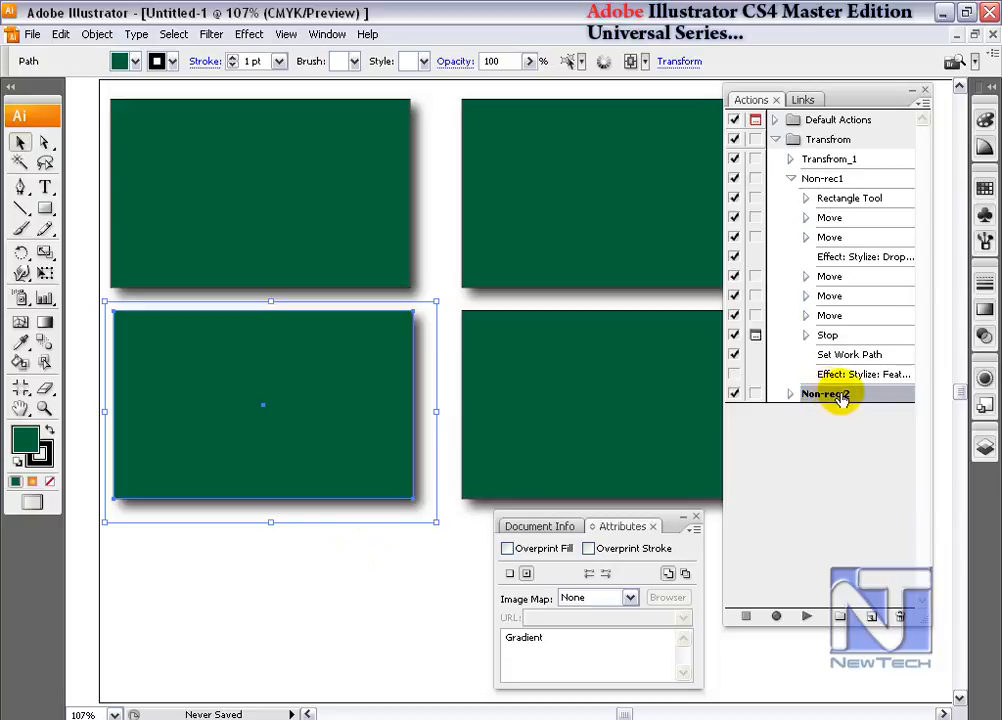
pyautogui.click(922, 103)
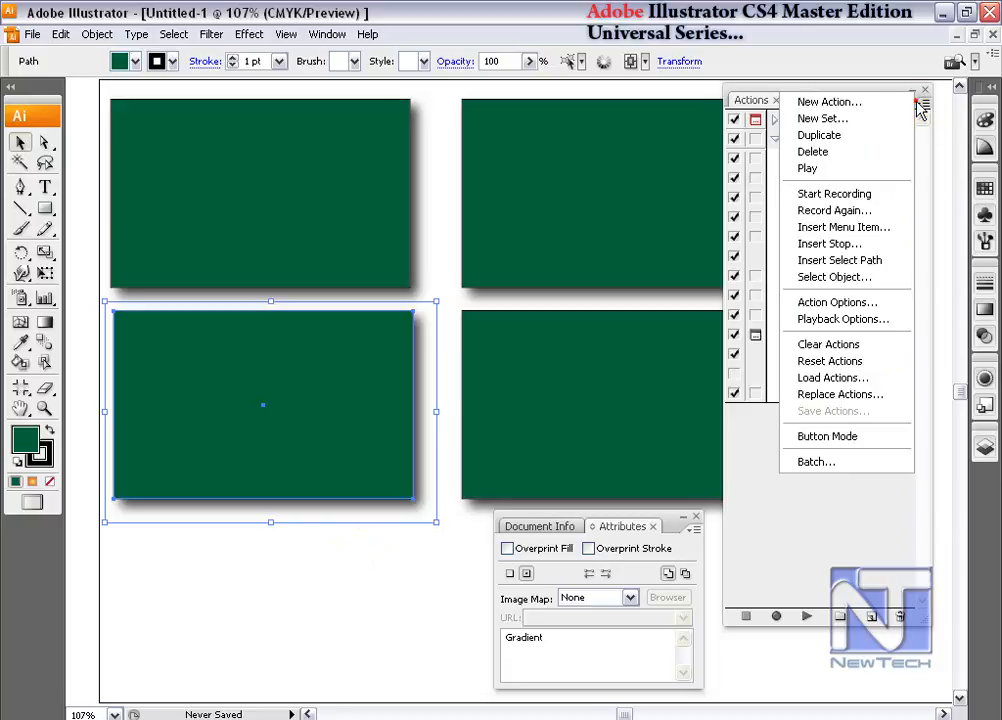
pyautogui.click(860, 136)
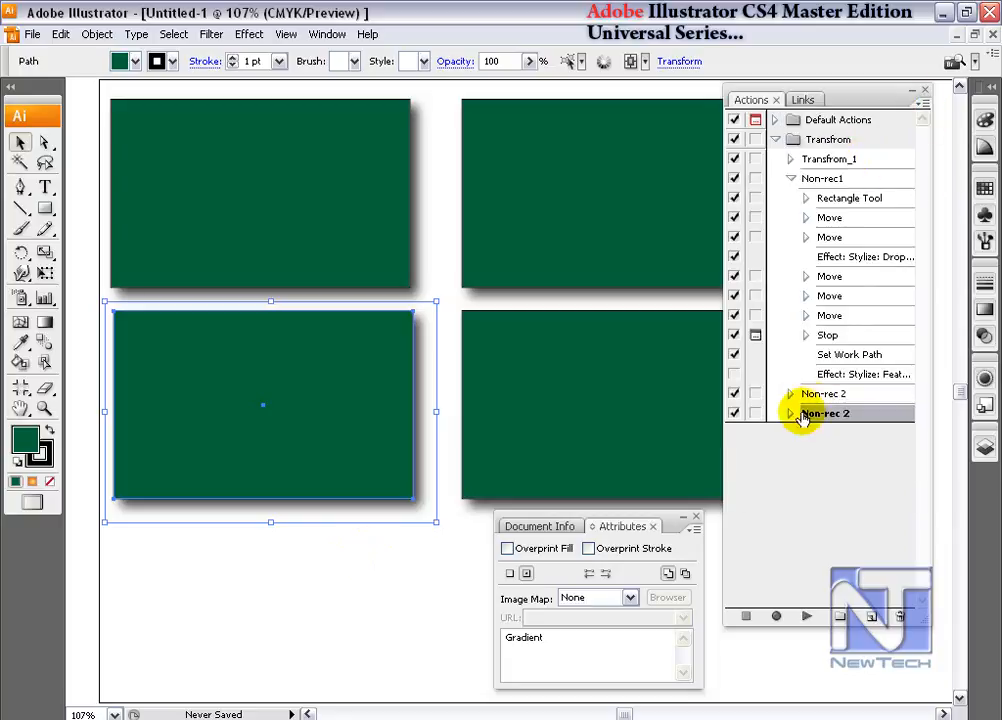
pyautogui.click(792, 414)
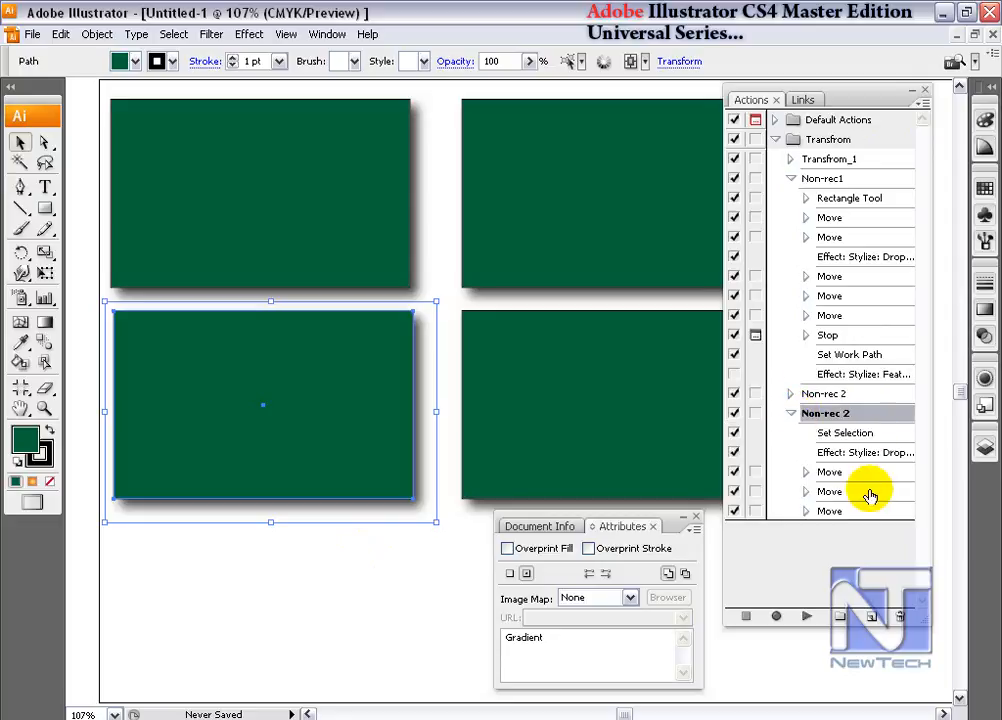